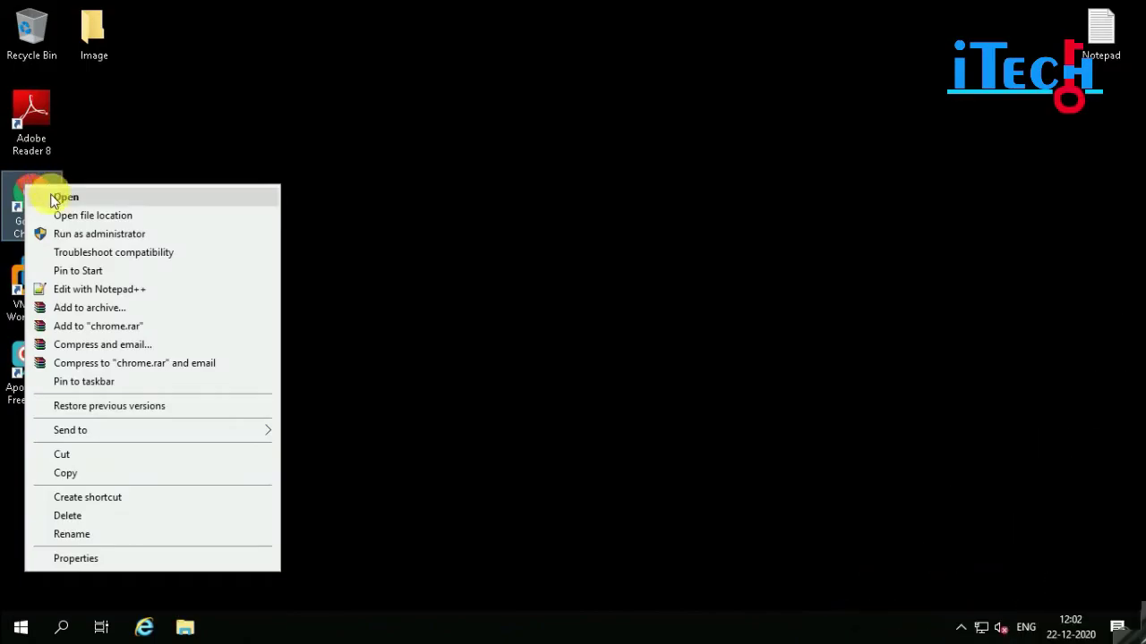
# - Launch Chrome, search for 'trend micro' and open the Trend Micro business website
pyautogui.press('Escape')
pyautogui.press('Return')
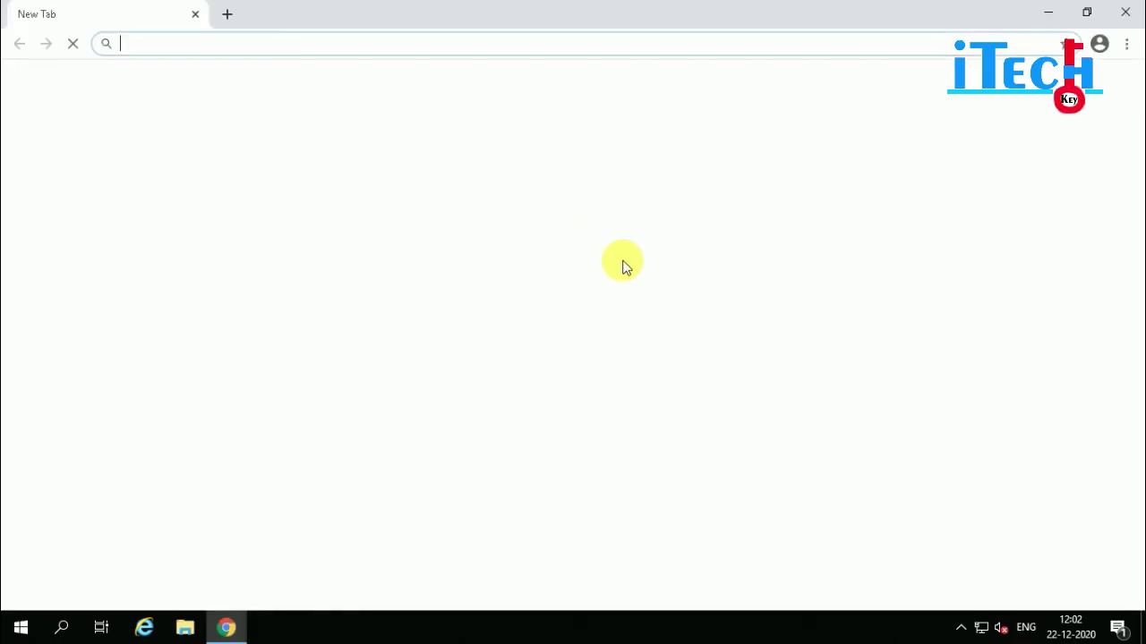
pyautogui.click(328, 44)
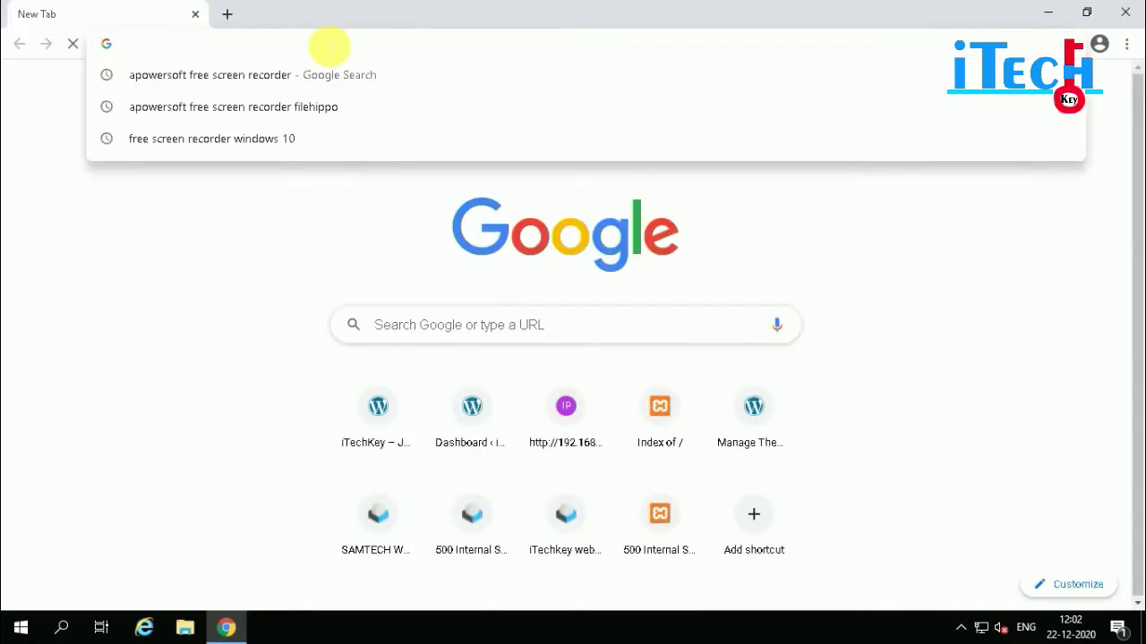
pyautogui.write('tren')
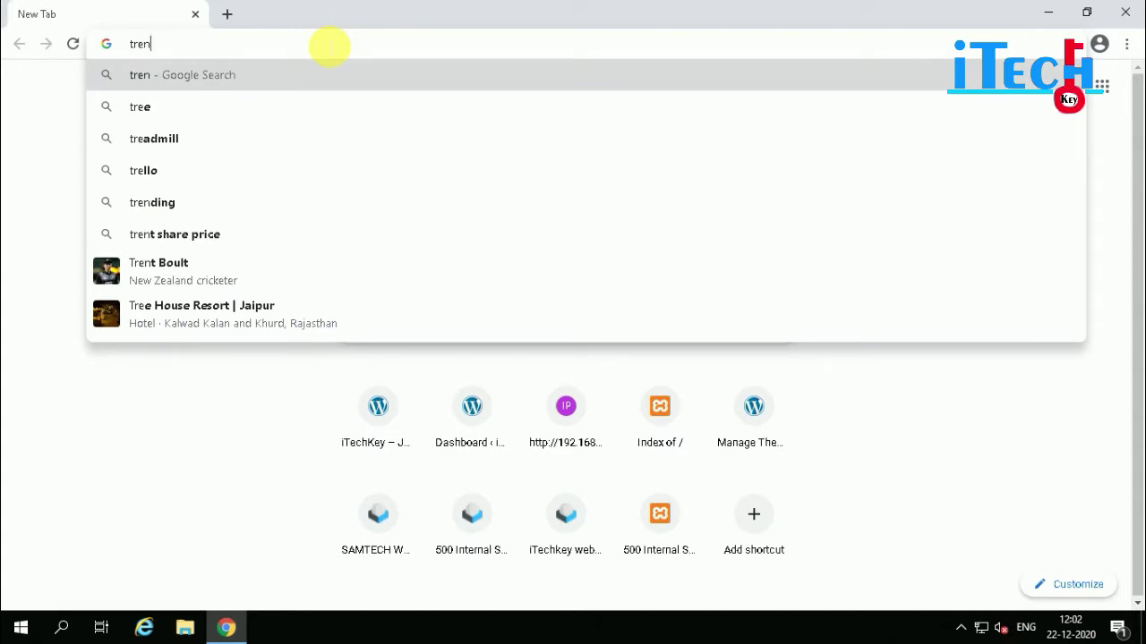
pyautogui.write('d micro')
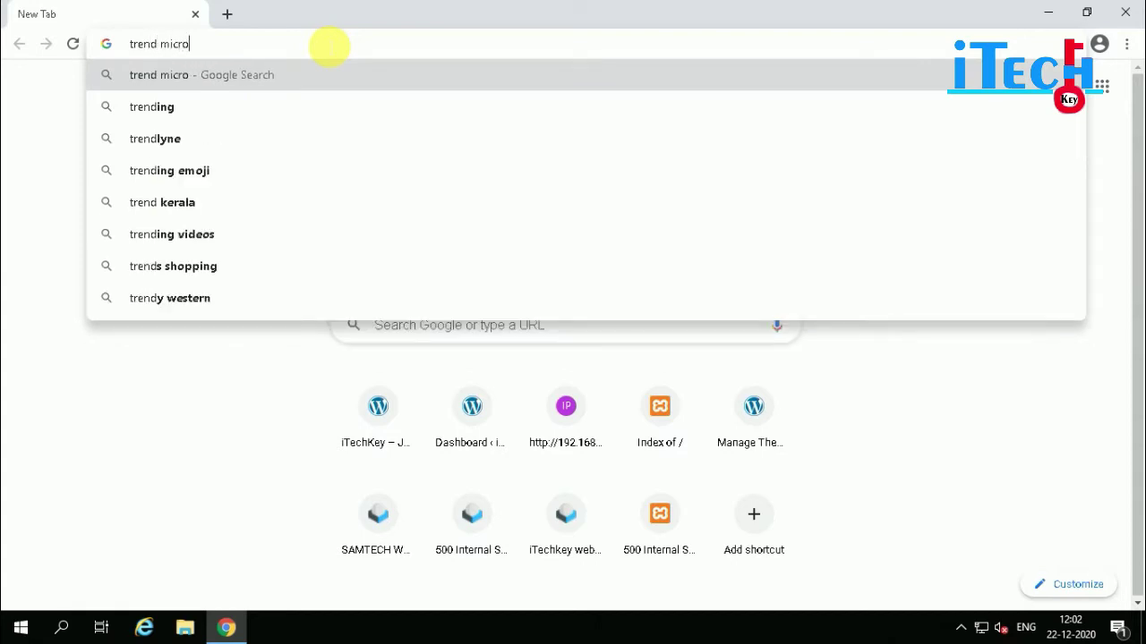
pyautogui.press('Return')
pyautogui.click(231, 234)
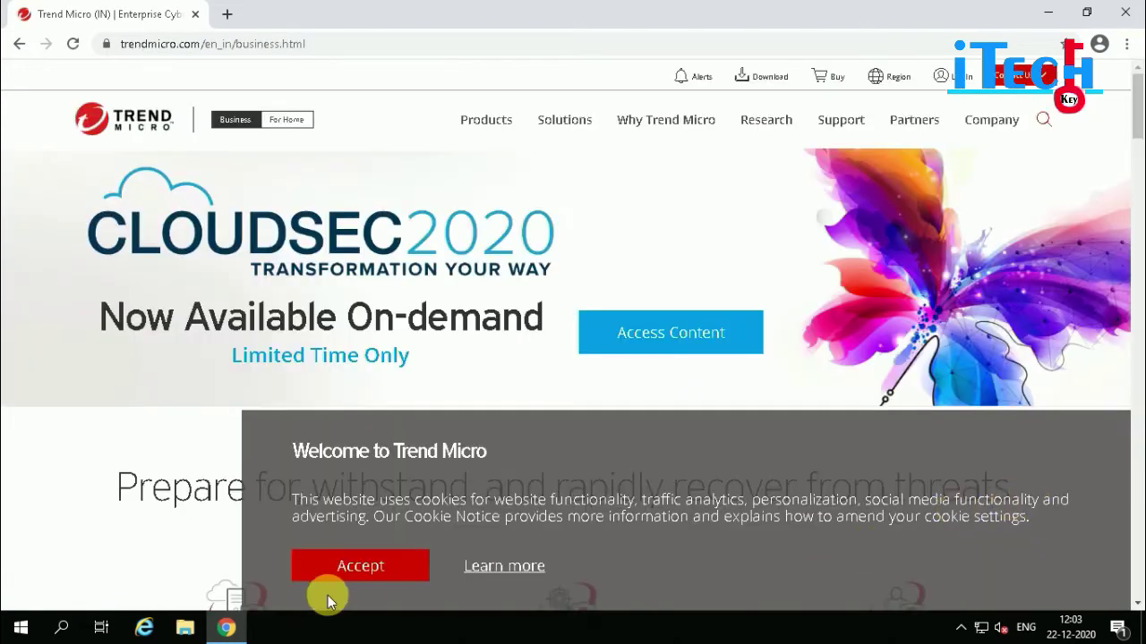
# - Accept the site cookies and browse to the Download Centre's Worry-Free Product Updates list
pyautogui.click(362, 564)
pyautogui.moveTo(760, 75)
pyautogui.click(929, 206)
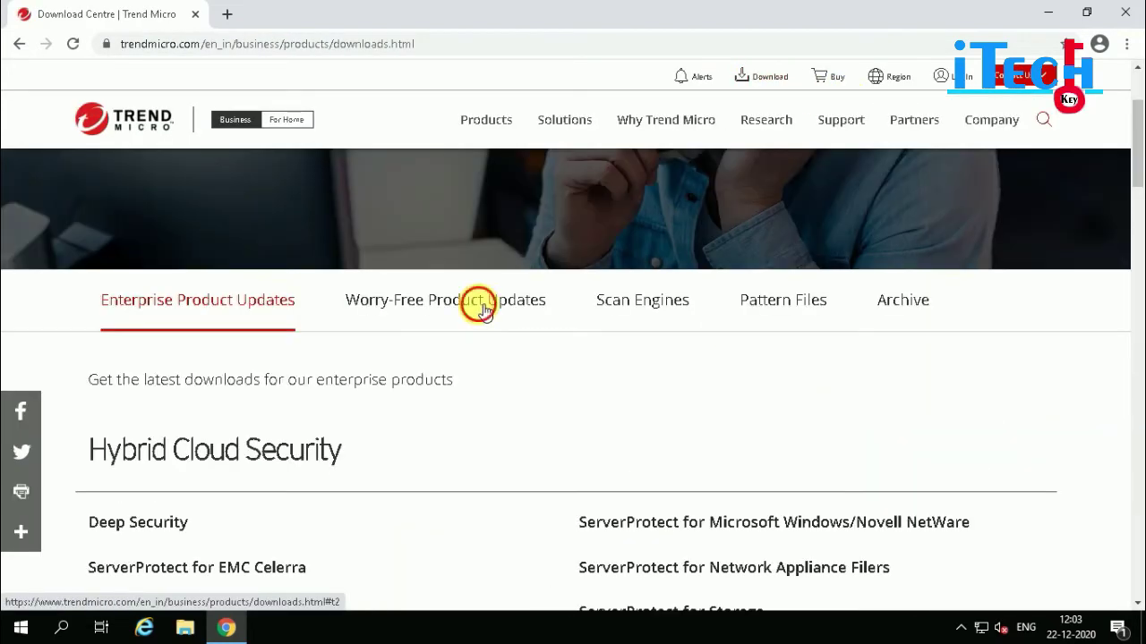
pyautogui.click(484, 309)
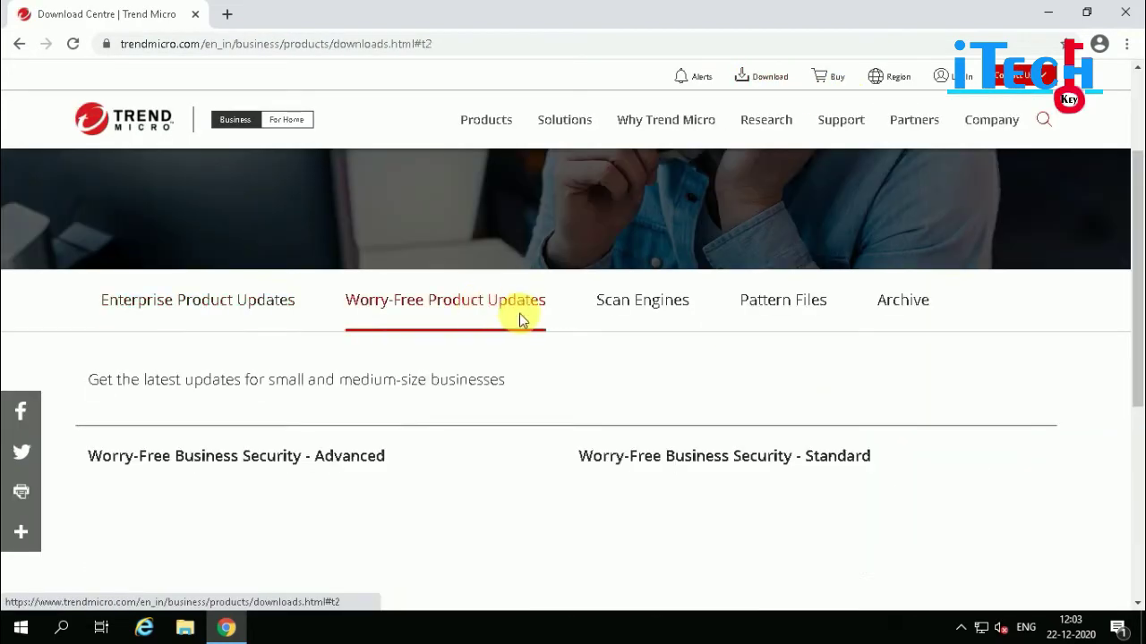
pyautogui.scroll(-1, 501, 353)
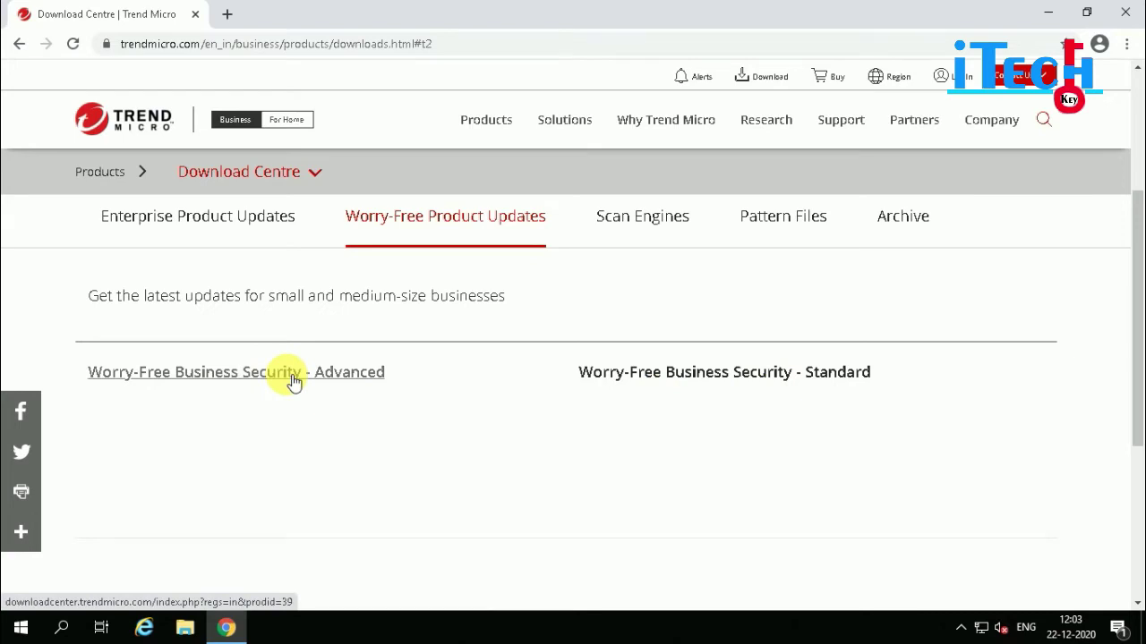
# - Download the Worry-Free Business Security Advanced 10.0 SP1 downloader and run it
pyautogui.click(295, 376)
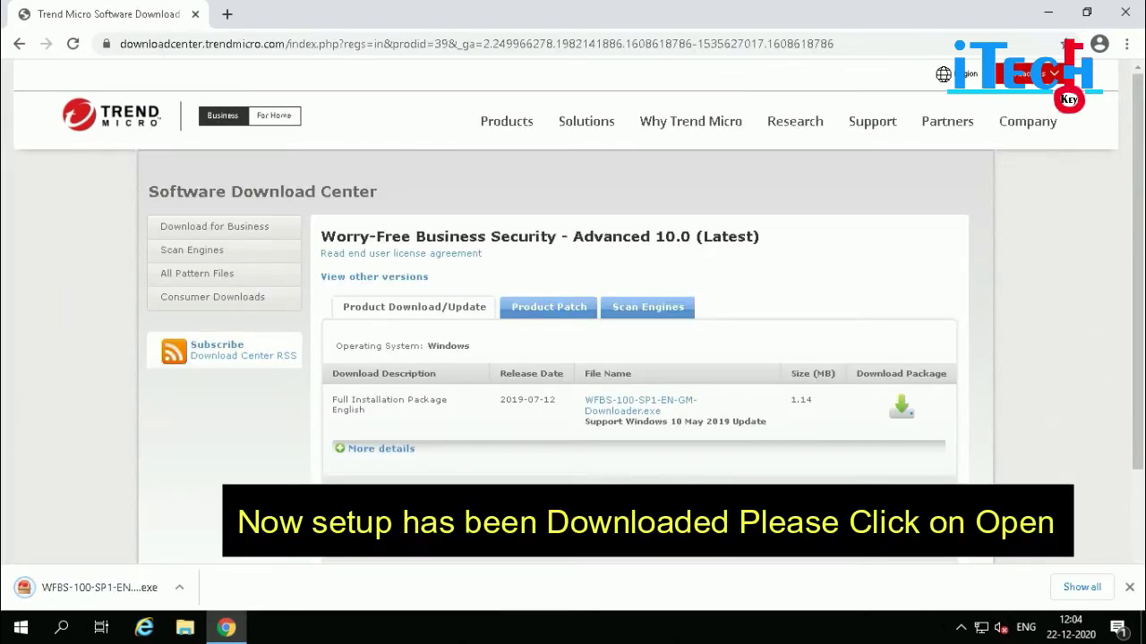
pyautogui.click(179, 595)
pyautogui.click(235, 474)
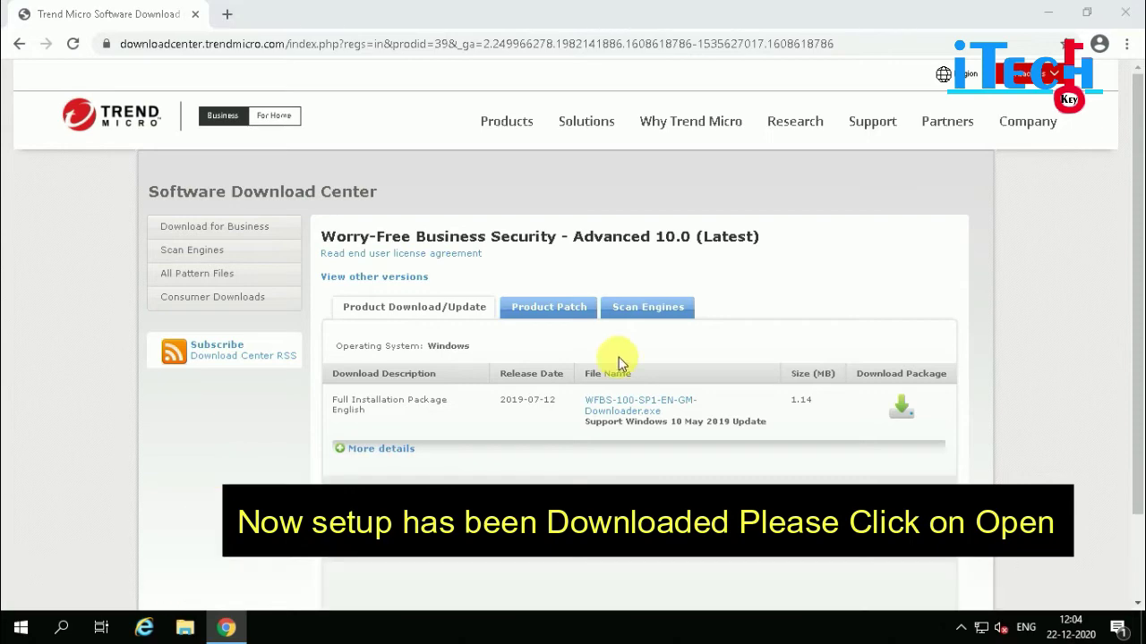
pyautogui.click(1048, 12)
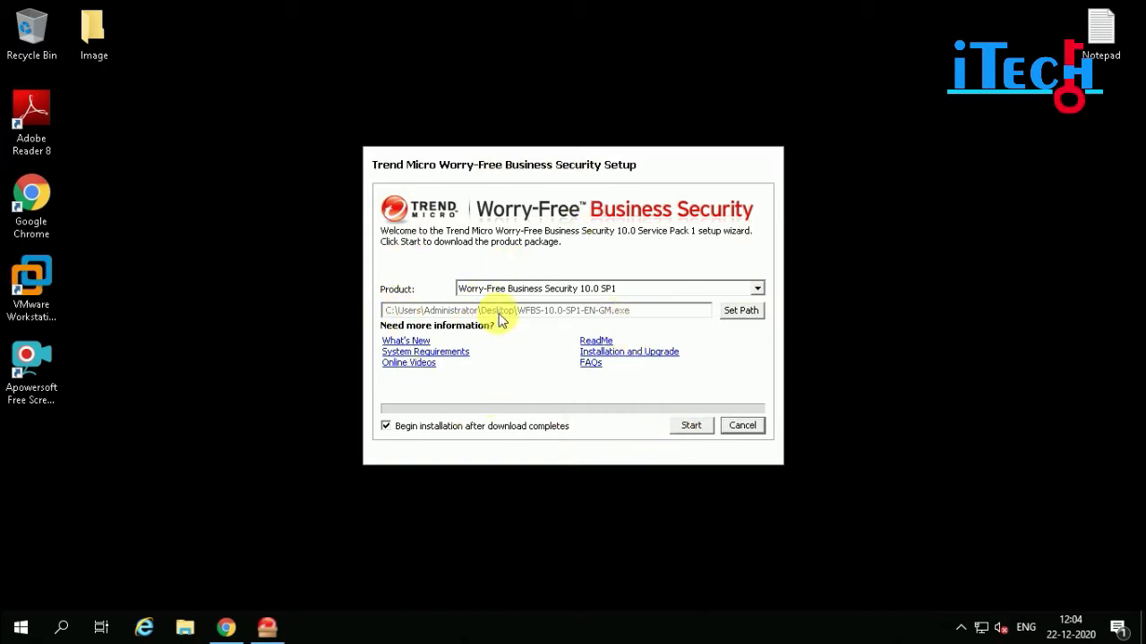
# - Save the WFBS-10.0-SP1-EN-GM.exe package to the Desktop and start downloading it
pyautogui.click(750, 312)
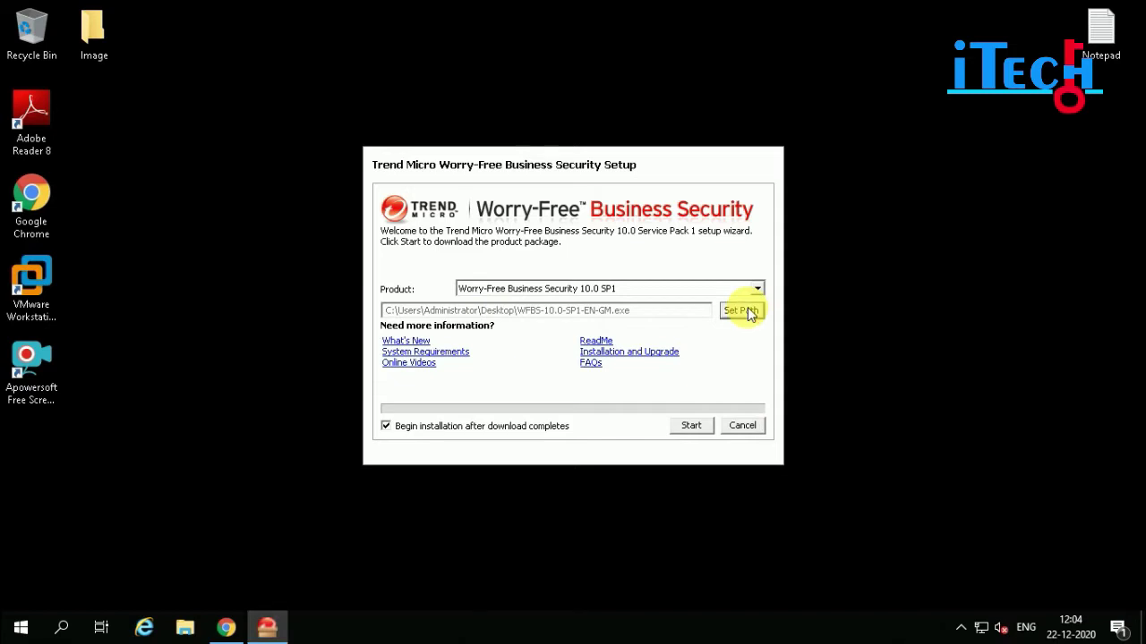
pyautogui.click(380, 254)
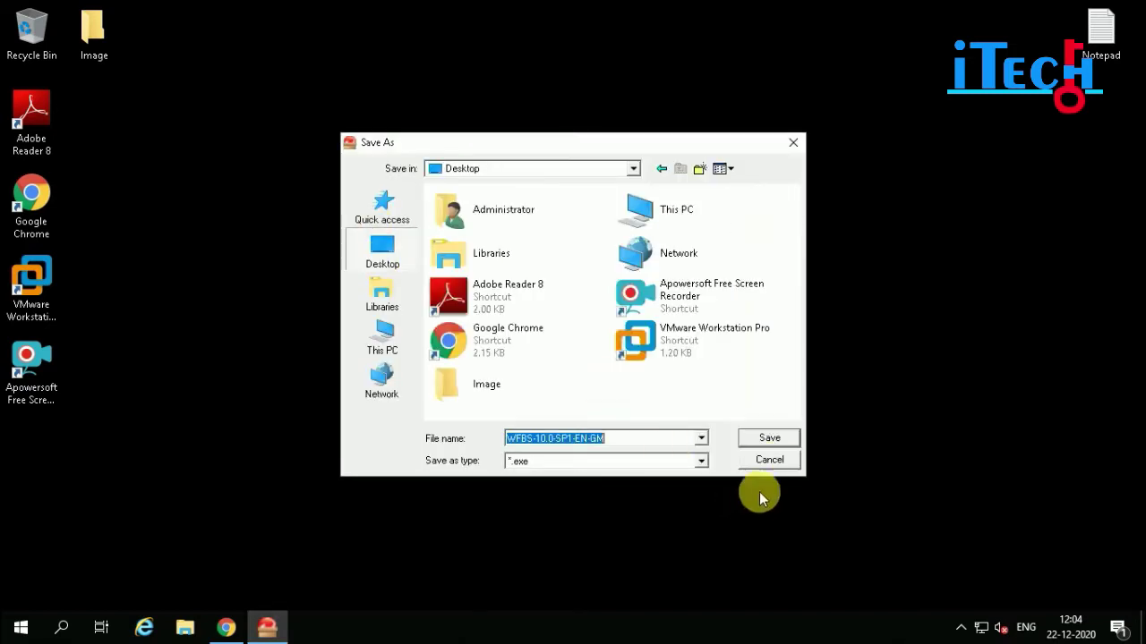
pyautogui.click(771, 438)
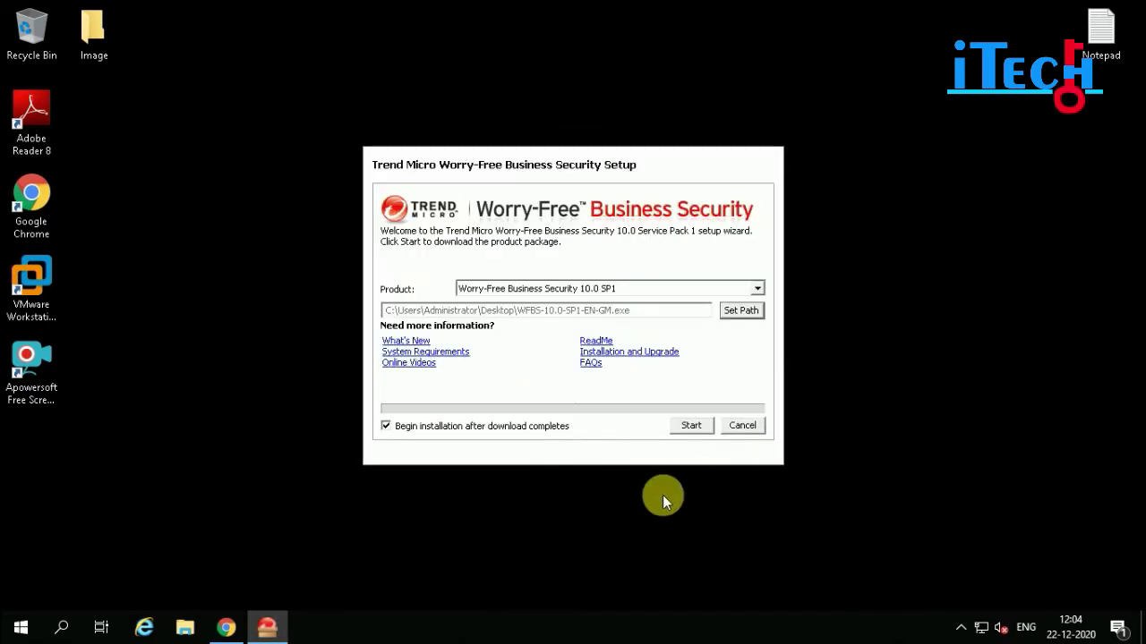
pyautogui.click(689, 426)
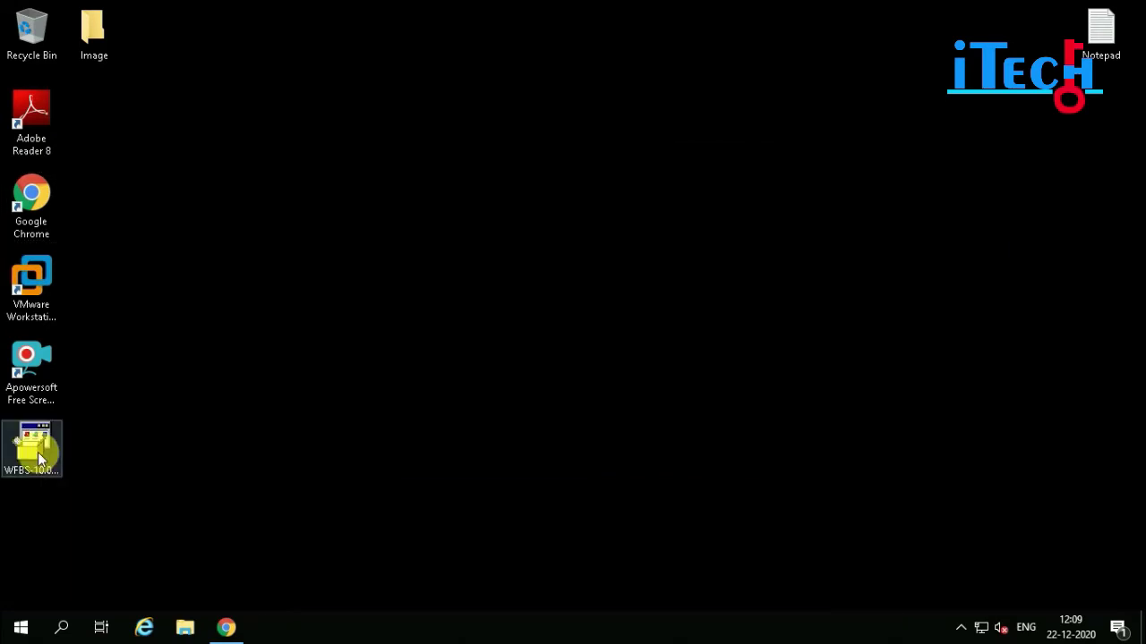
# - Run the WFBS-10.0-SP1-EN-GM package from the Desktop and start extracting it
pyautogui.click(34, 448)
pyautogui.rightClick(34, 439)
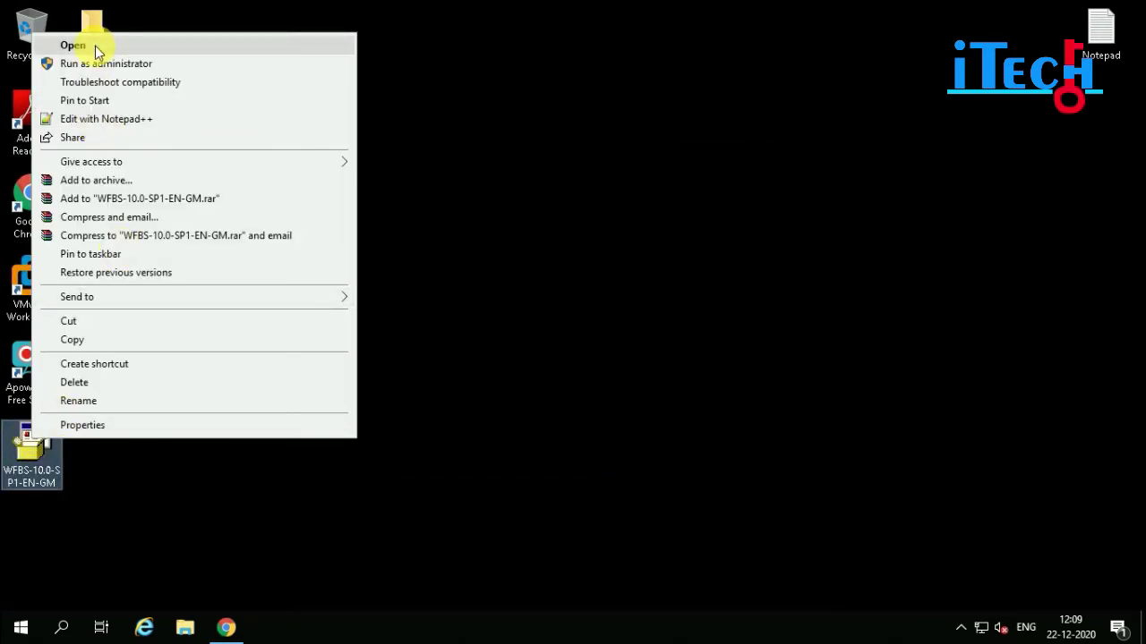
pyautogui.click(73, 45)
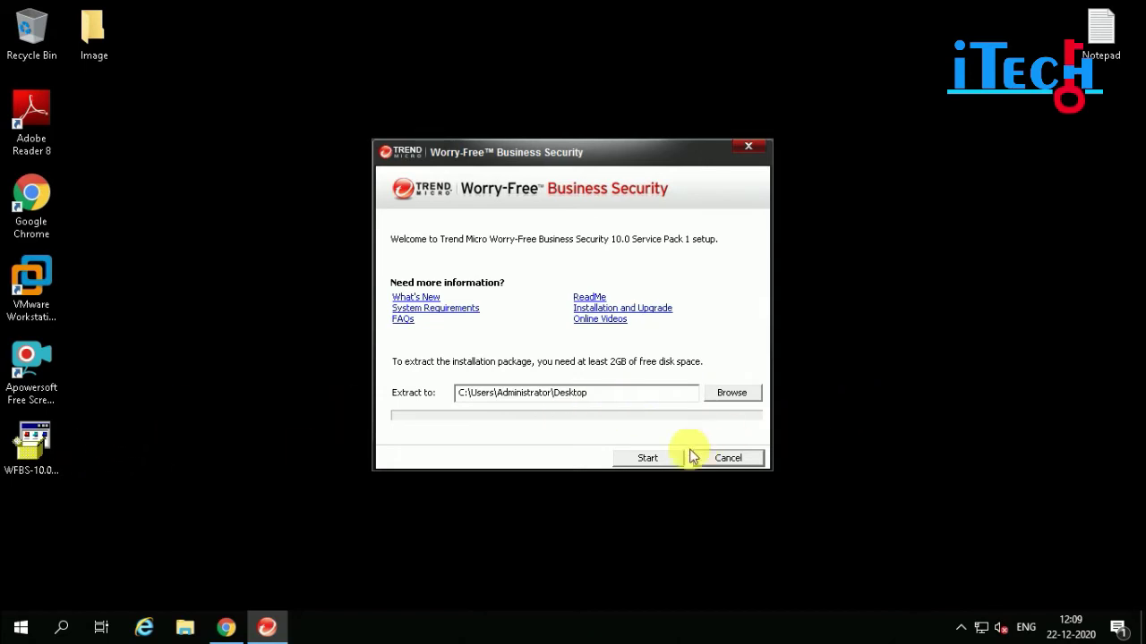
pyautogui.click(643, 457)
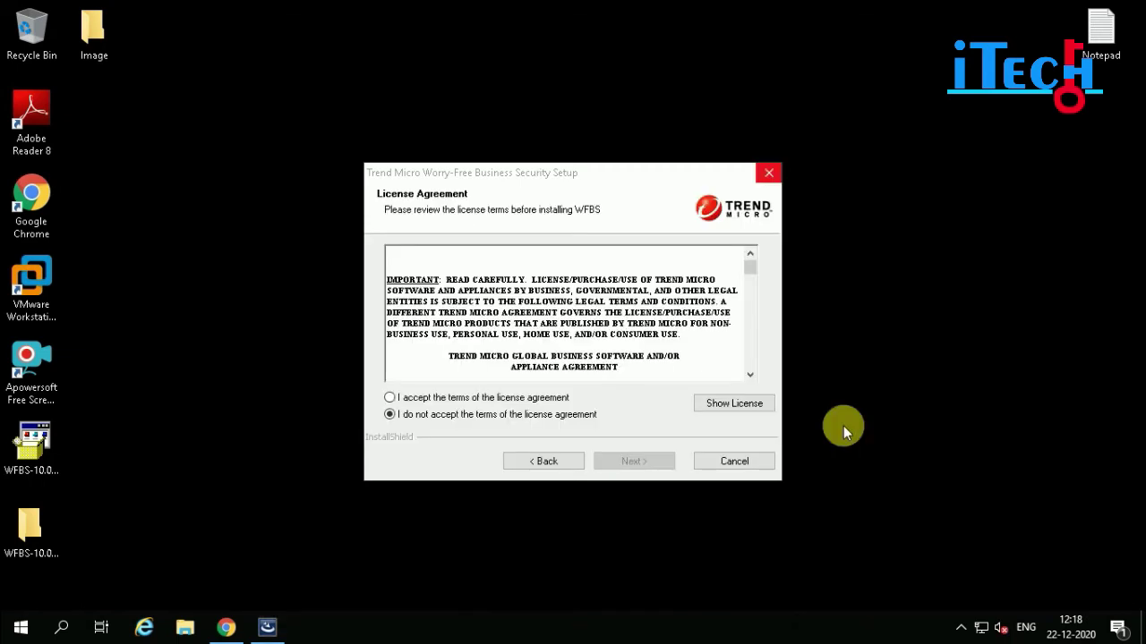
# - Accept the license agreement and keep Typical Installation (Recommended) as the setup type
pyautogui.click(481, 399)
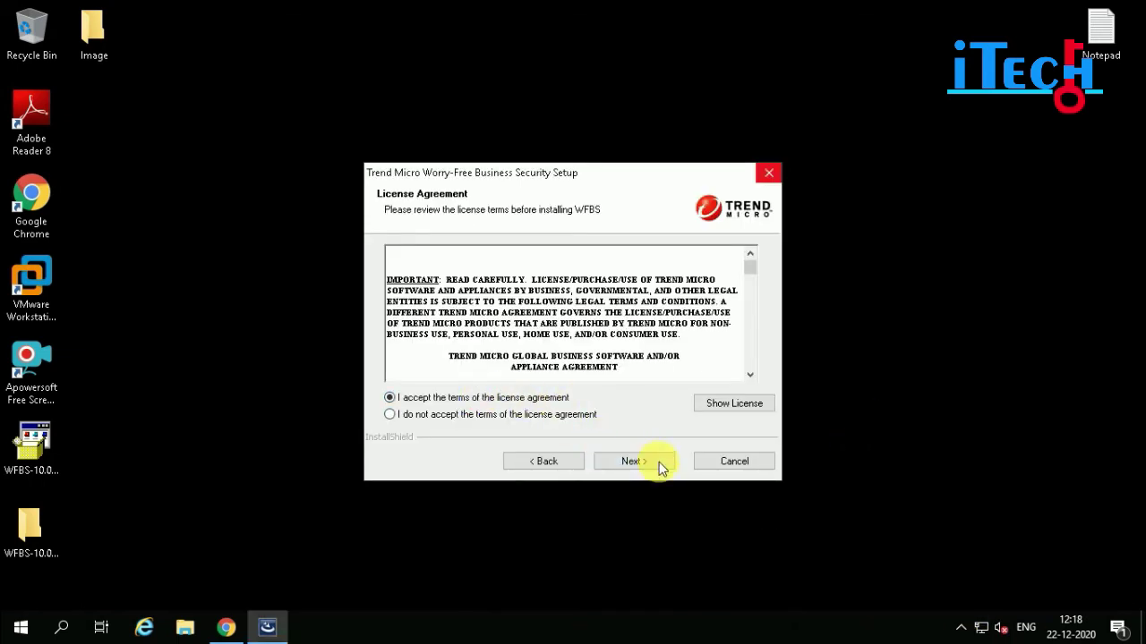
pyautogui.click(641, 462)
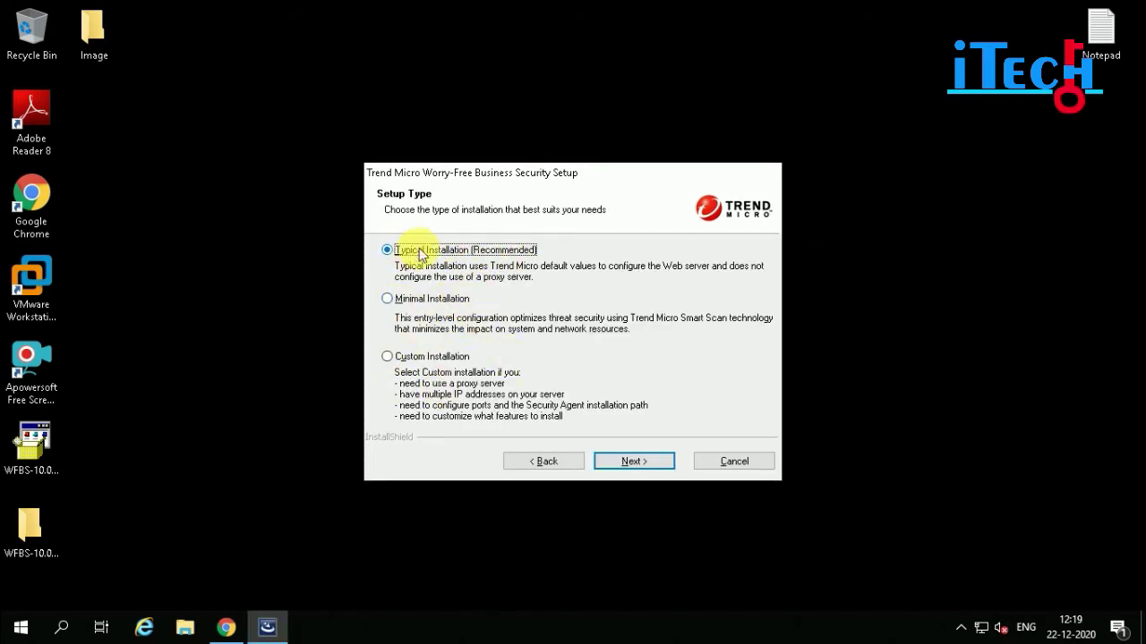
pyautogui.click(619, 461)
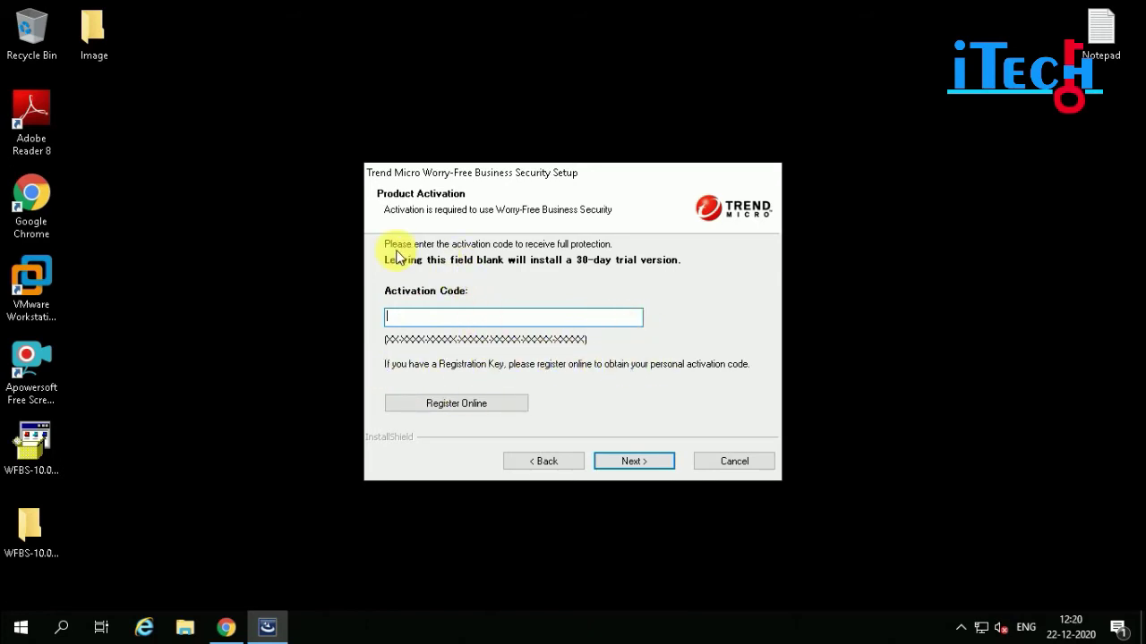
# - Skip the activation code, accept the 30-day trial version, and pass the Components overview
pyautogui.click(631, 460)
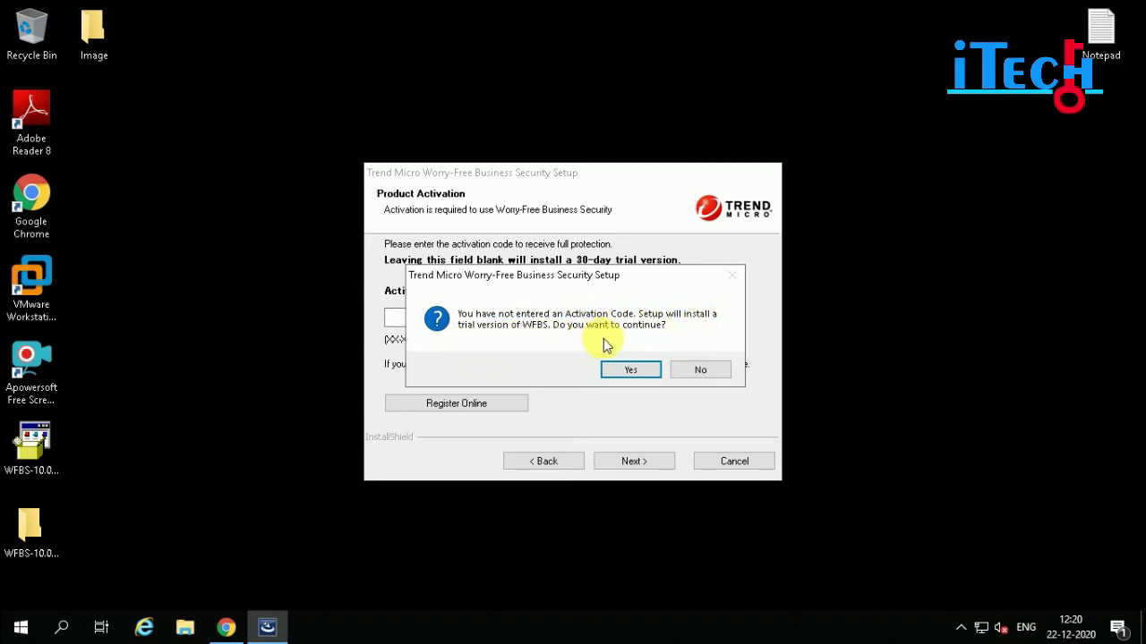
pyautogui.click(631, 368)
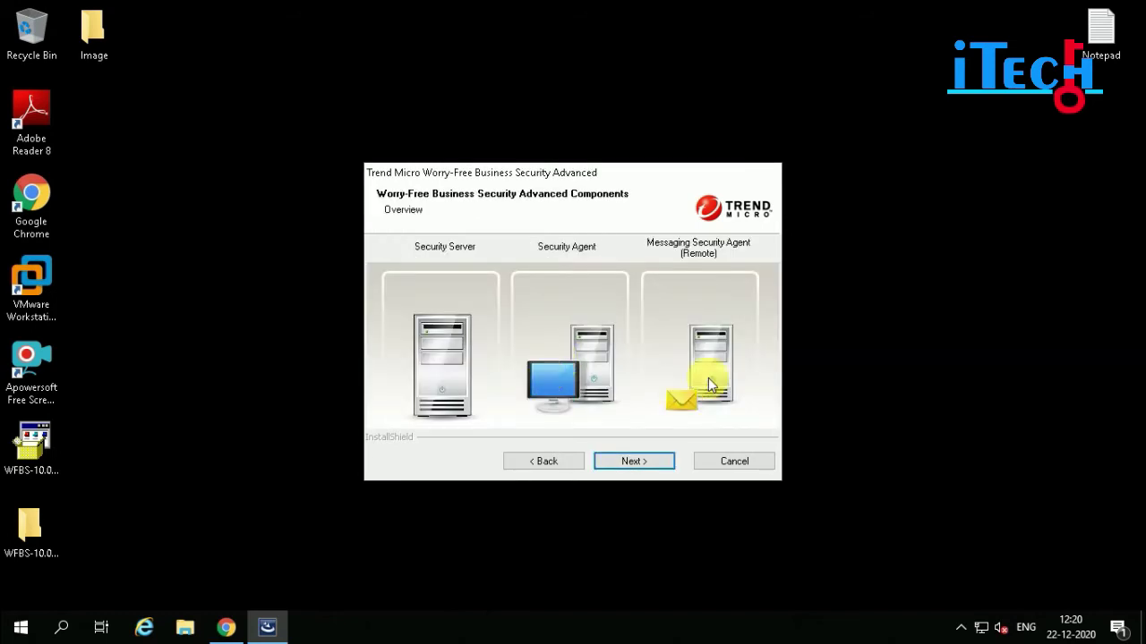
pyautogui.press('Return')
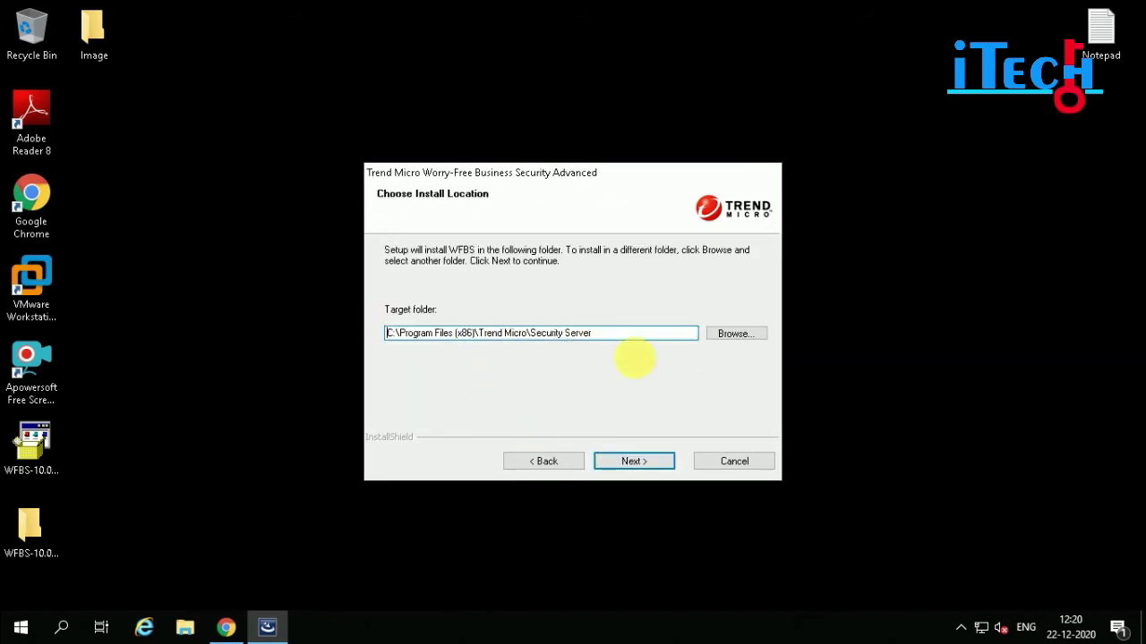
# - Keep the default Security Server install folder and enter the web console password
pyautogui.click(635, 458)
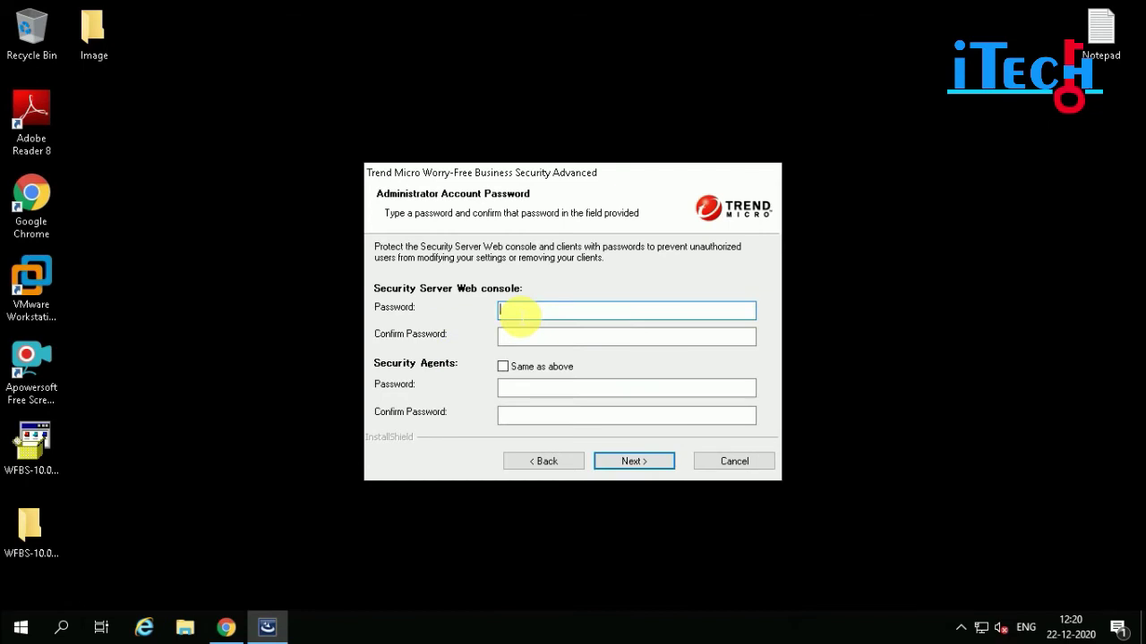
pyautogui.write('***')
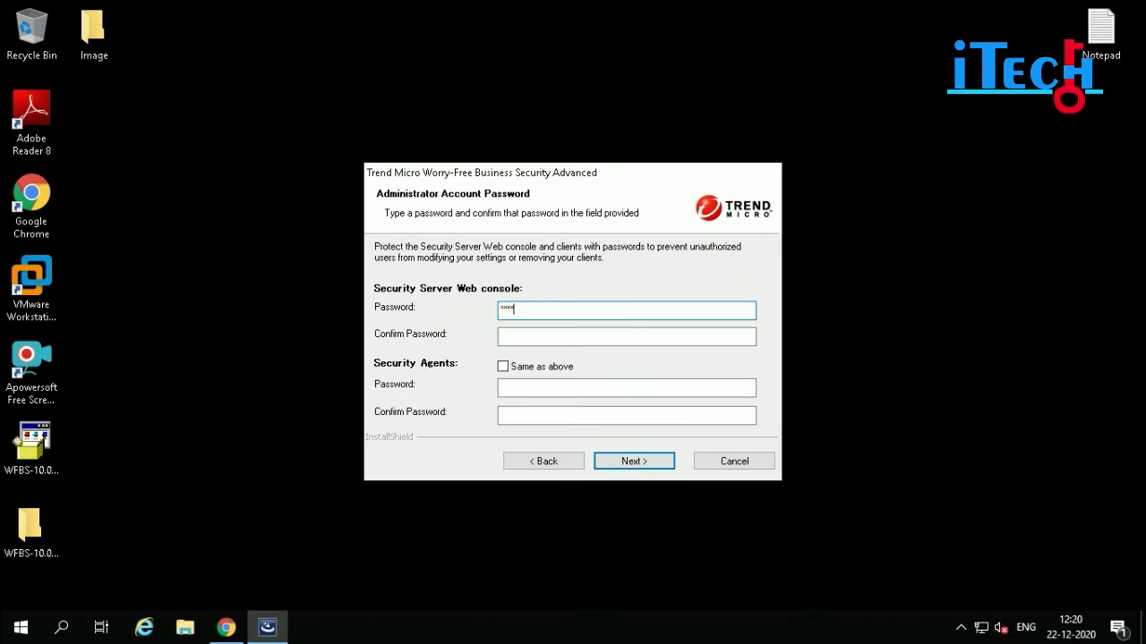
pyautogui.click(627, 337)
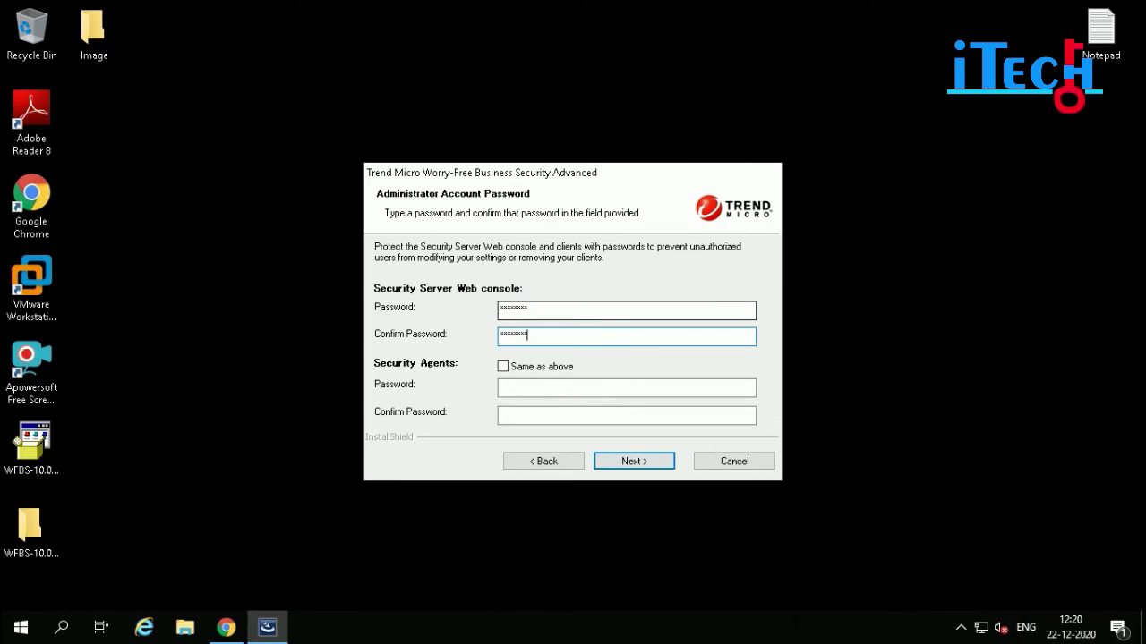
# - Make the Security Agents reuse the console password with 'Same as above'
pyautogui.click(503, 367)
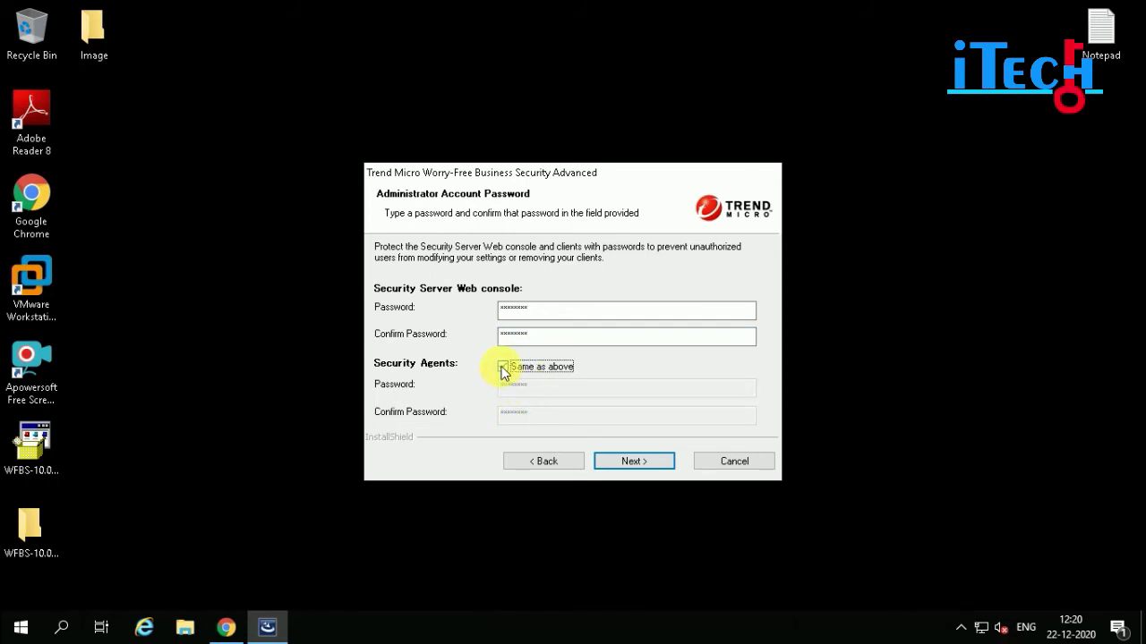
pyautogui.click(503, 367)
pyautogui.moveTo(546, 388); pyautogui.dragTo(437, 389)
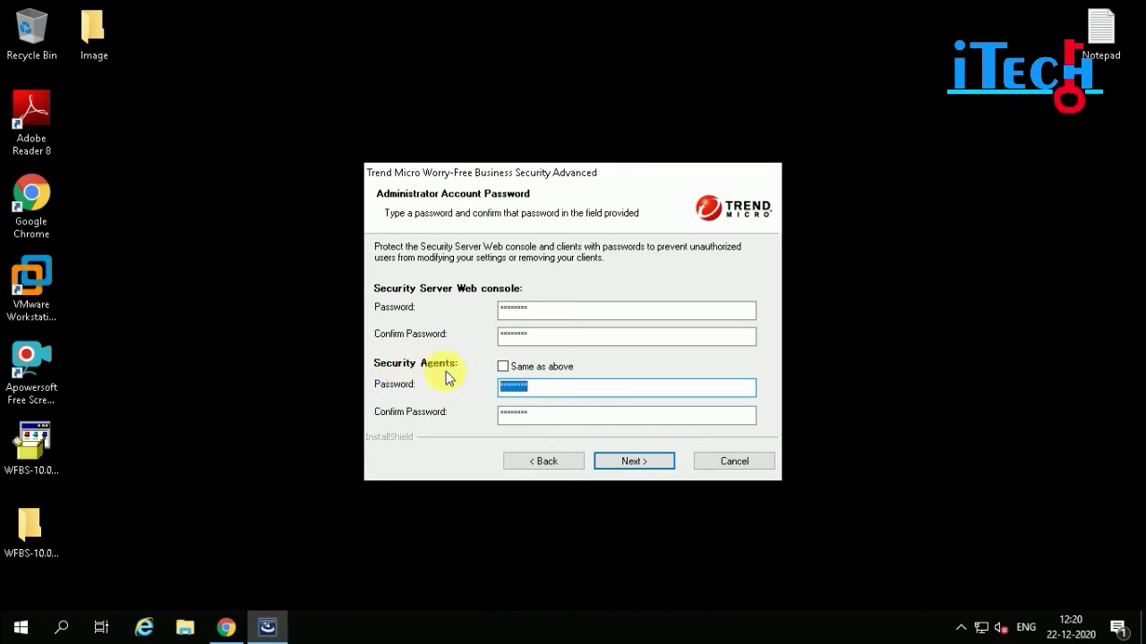
pyautogui.click(503, 367)
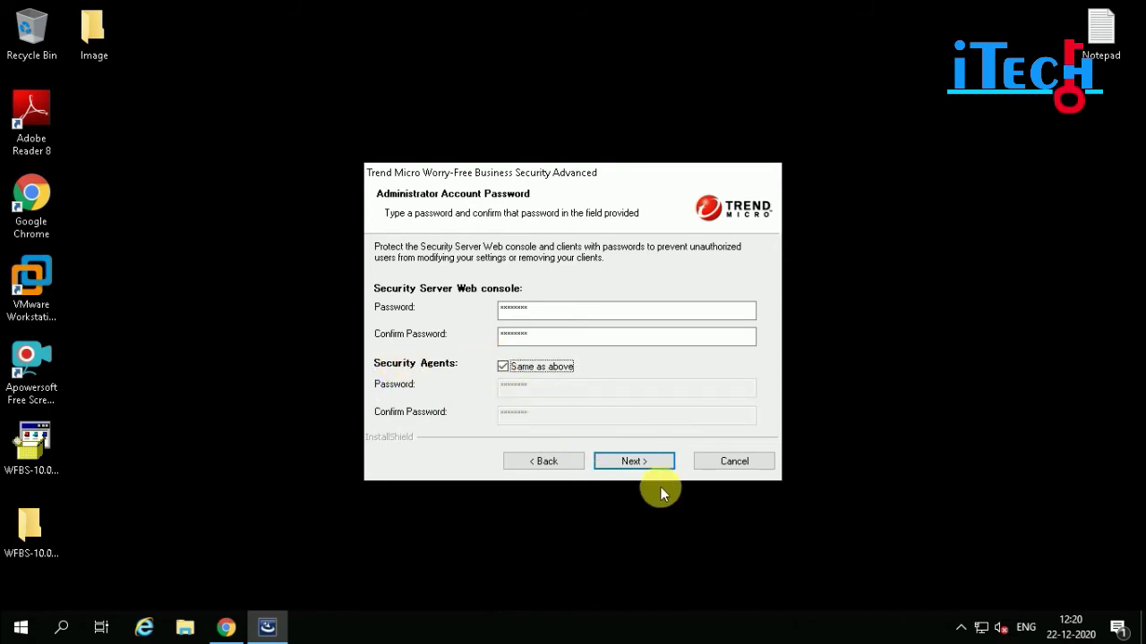
pyautogui.click(641, 459)
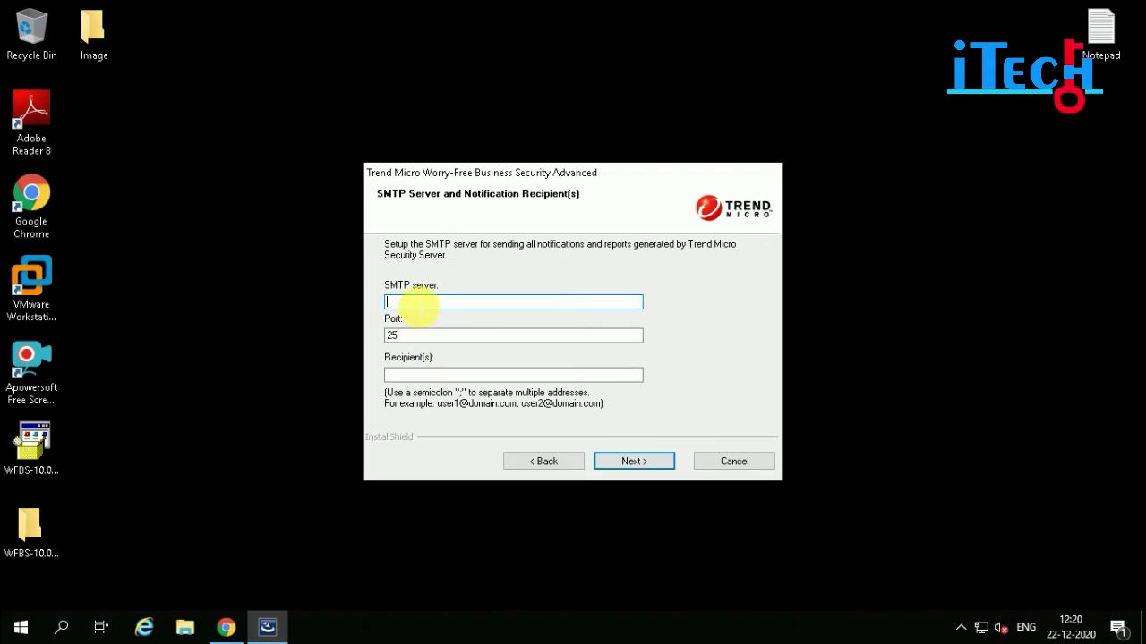
# - Set SMTP server mail.samtechdatasys.in on port 25 and enter the administrator's recipient e-mail
pyautogui.write('mail.samtech')
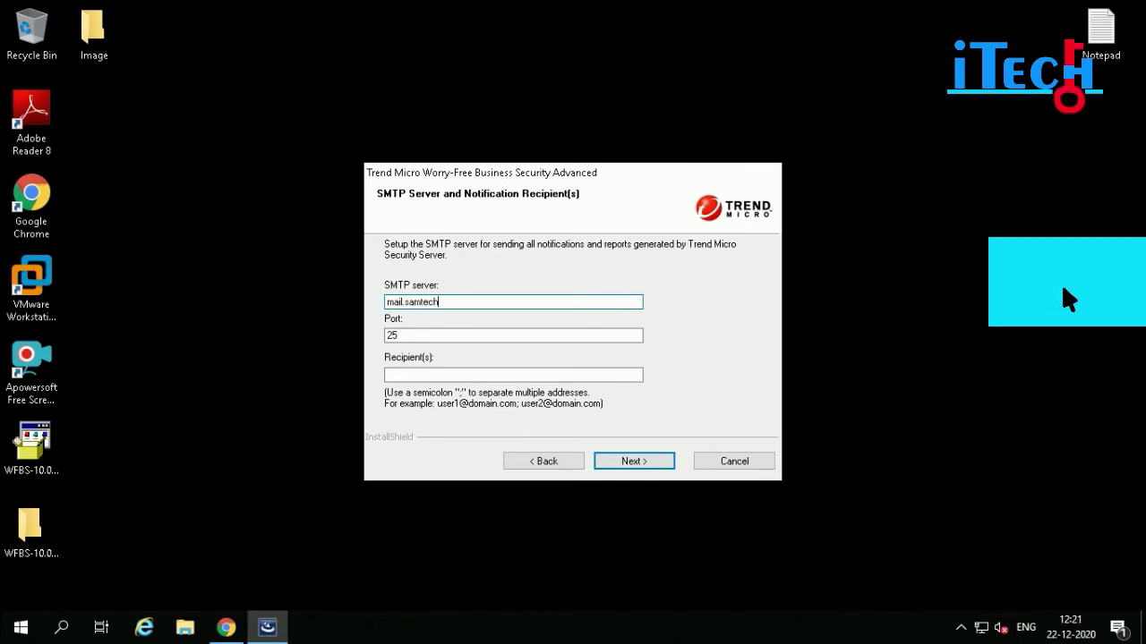
pyautogui.write('datasys.in')
pyautogui.press('Tab')
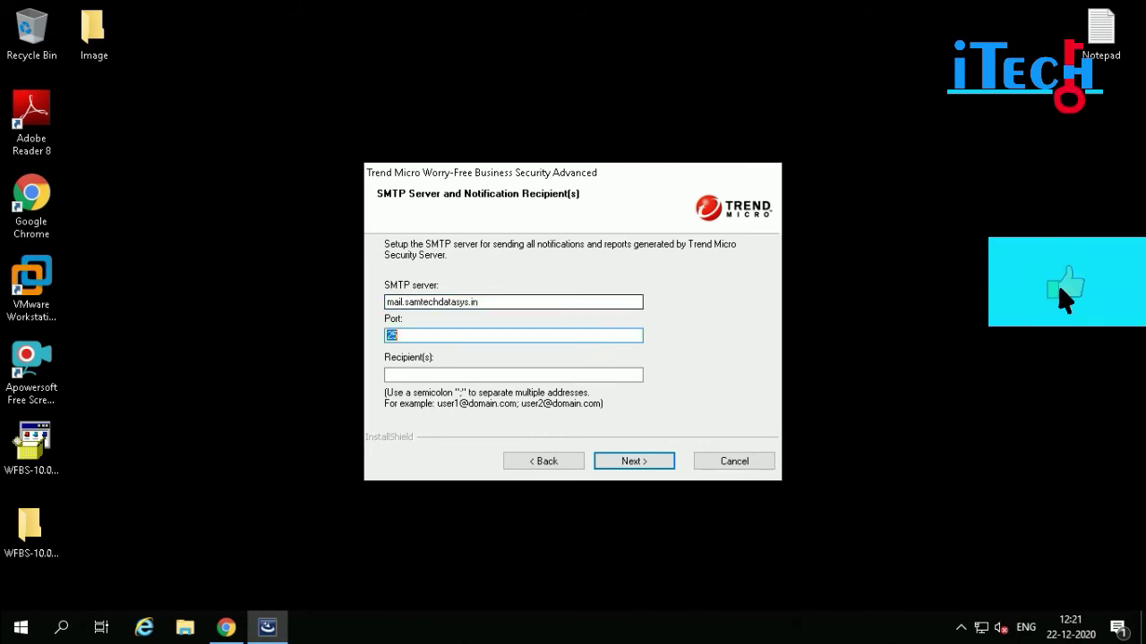
pyautogui.press('Tab')
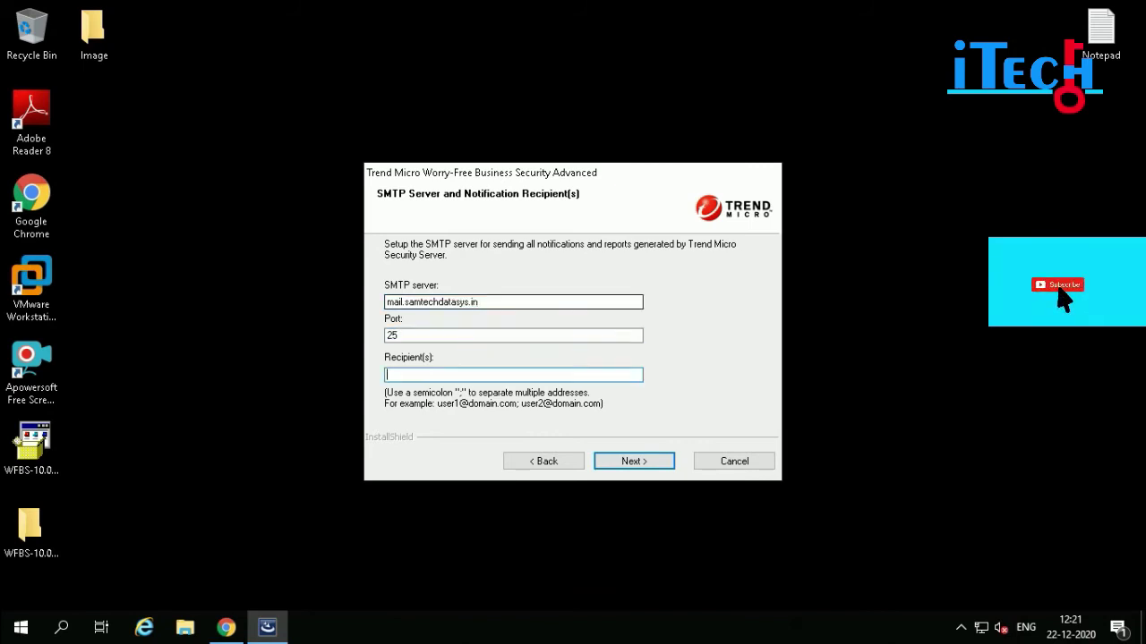
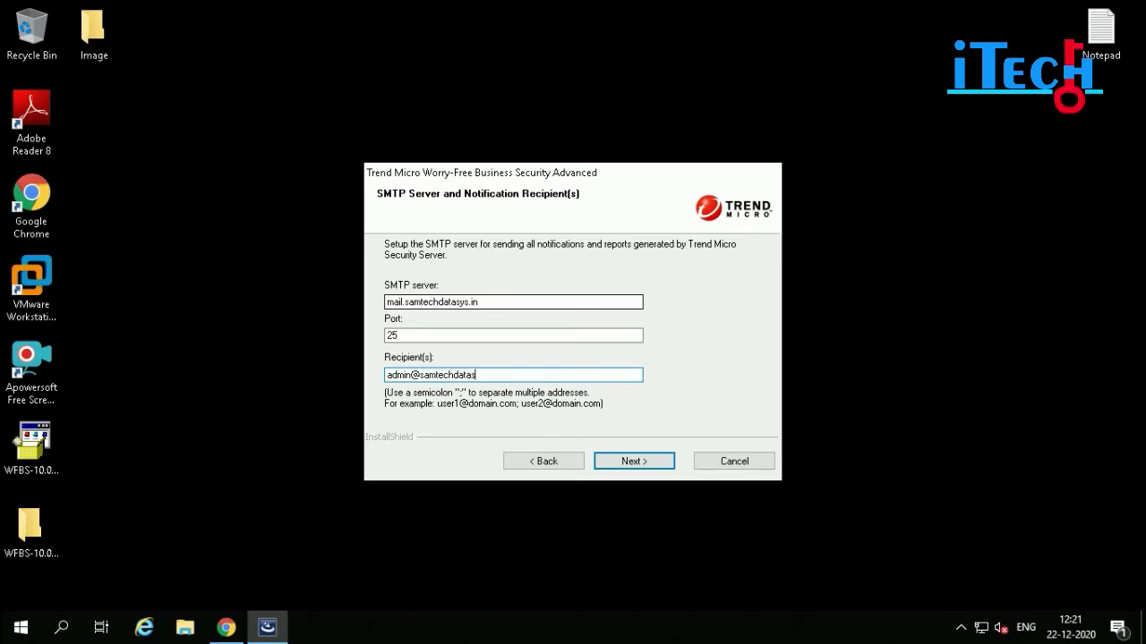
pyautogui.click(651, 460)
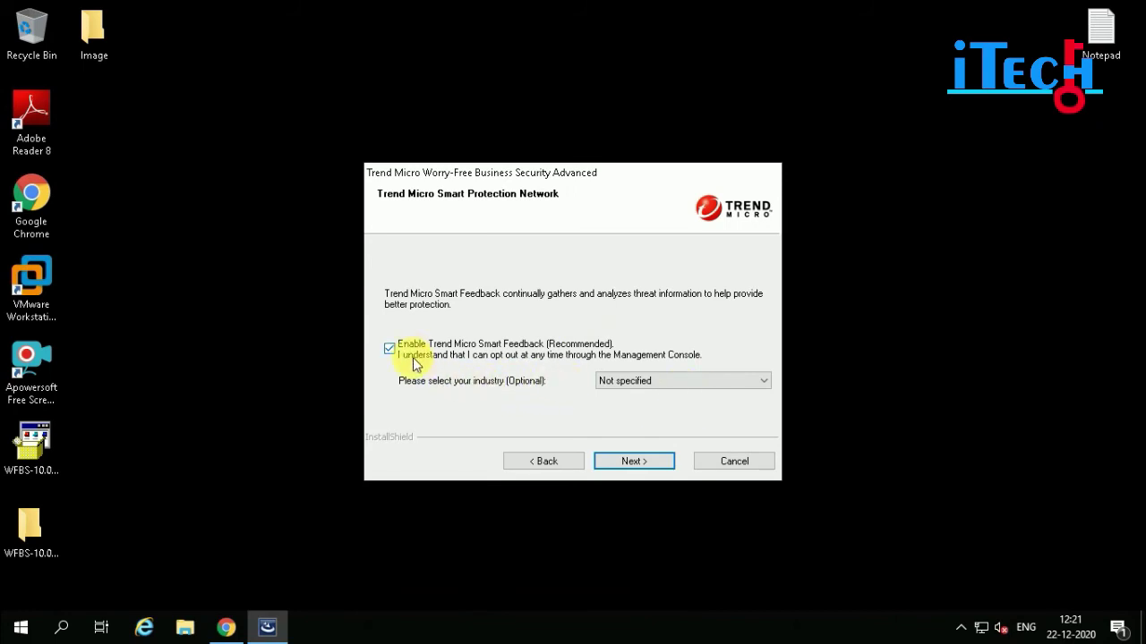
# - Keep the industry as Not specified and disable Trend Micro Smart Feedback
pyautogui.click(651, 379)
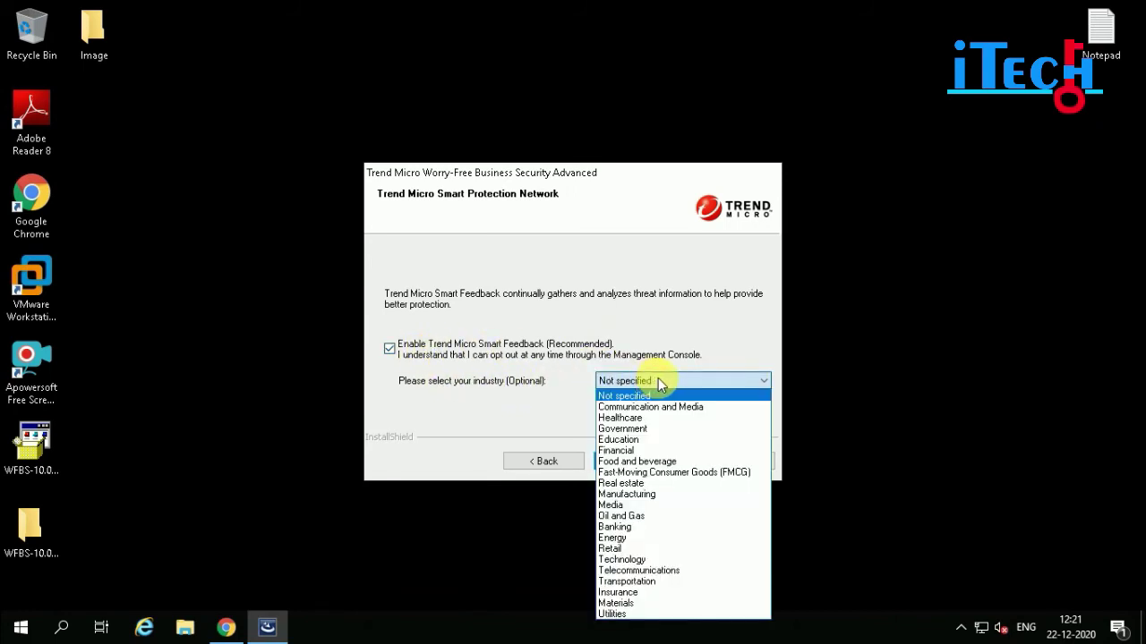
pyautogui.click(467, 362)
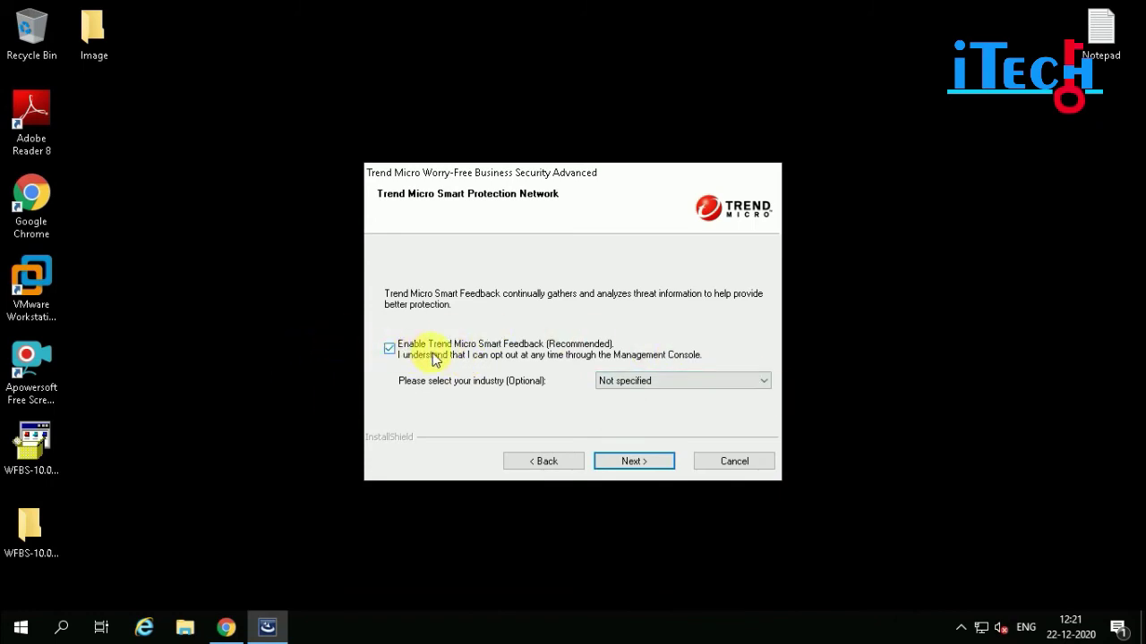
pyautogui.click(389, 349)
pyautogui.click(627, 464)
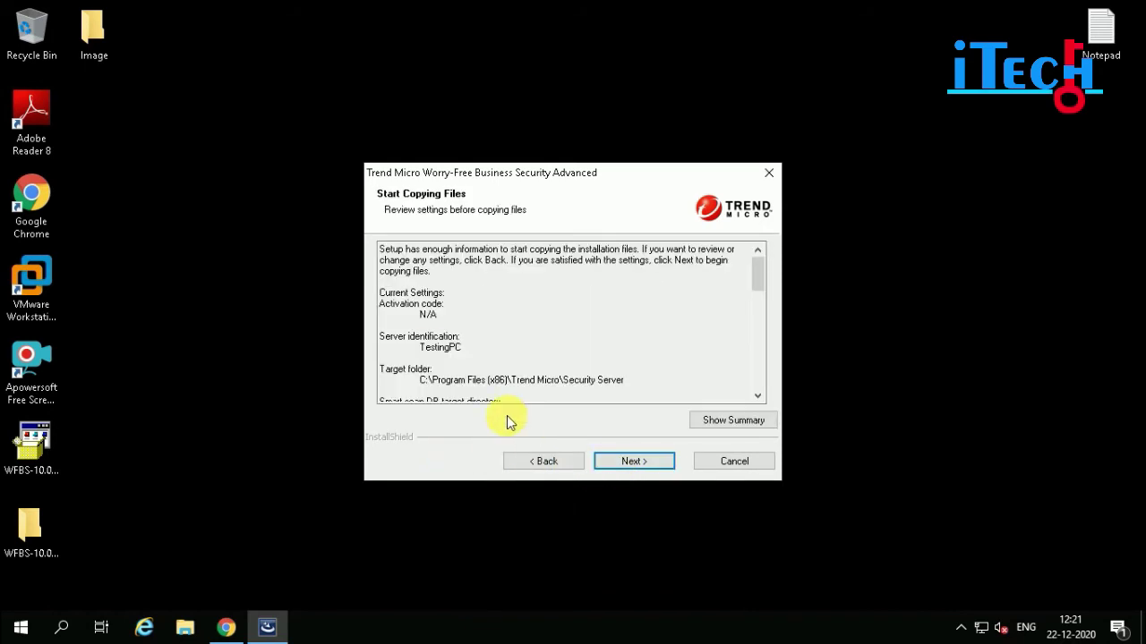
# - View the settings summary in Notepad, then start installation past Third Party Components
pyautogui.moveTo(760, 285); pyautogui.dragTo(722, 426)
pyautogui.click(718, 425)
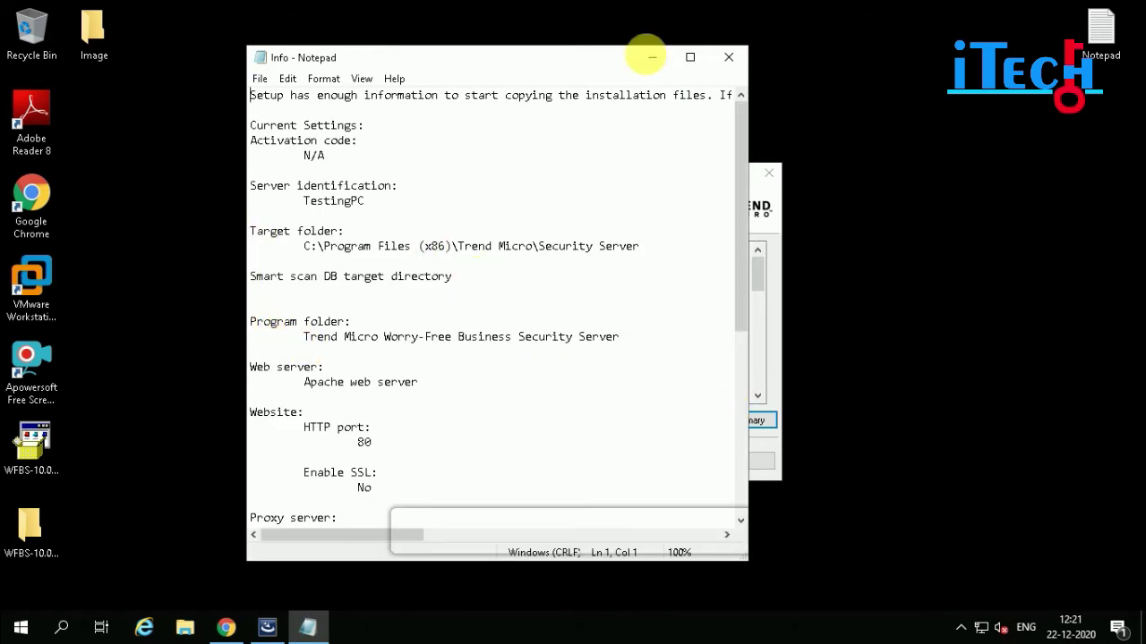
pyautogui.click(728, 57)
pyautogui.click(637, 465)
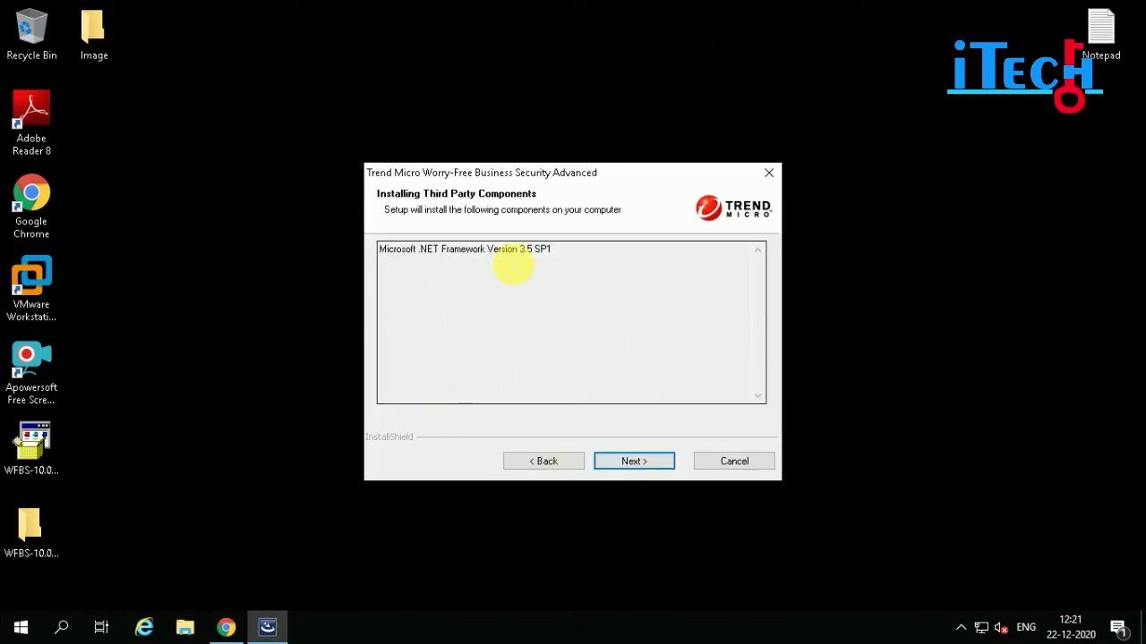
pyautogui.click(634, 464)
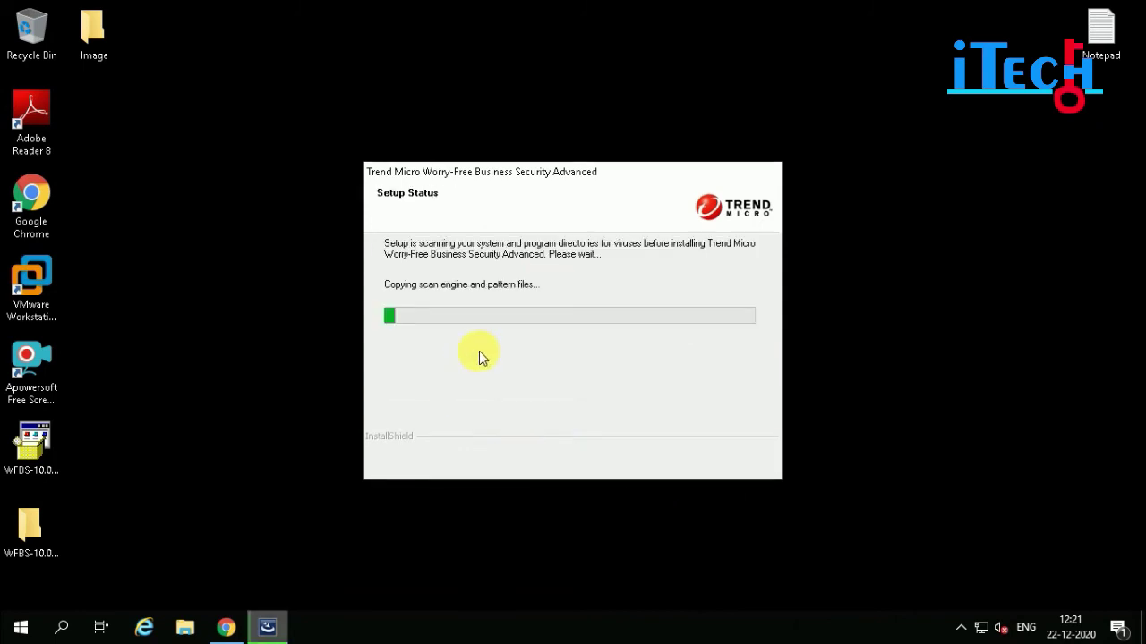
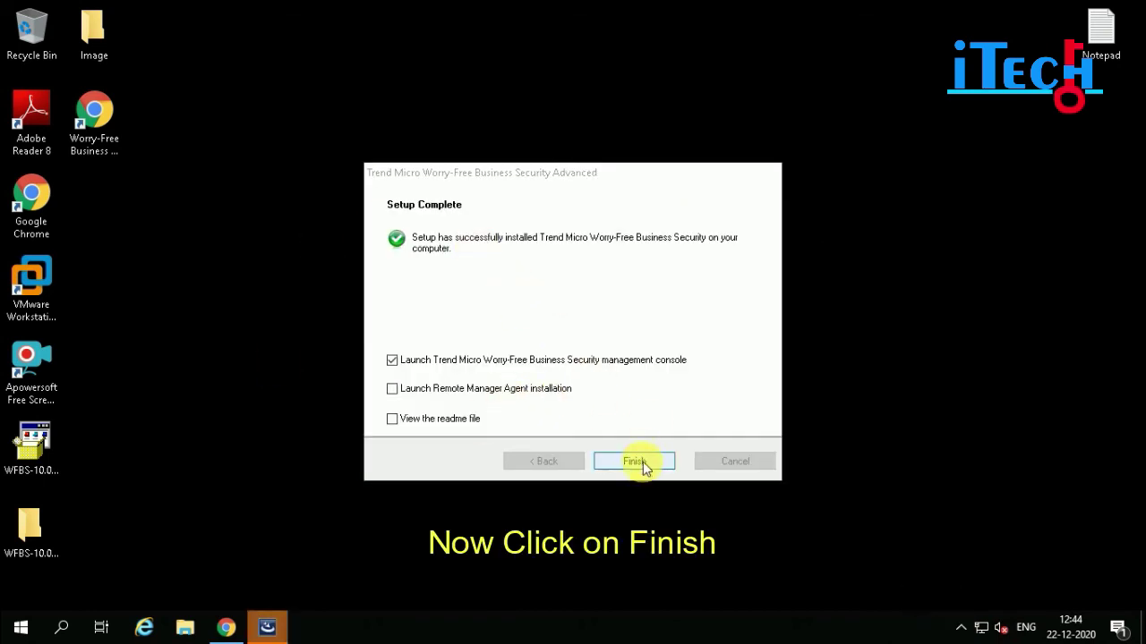
# - Close the finished setup wizard and launch the Worry-Free Business Security console from its desktop shortcut
pyautogui.click(637, 461)
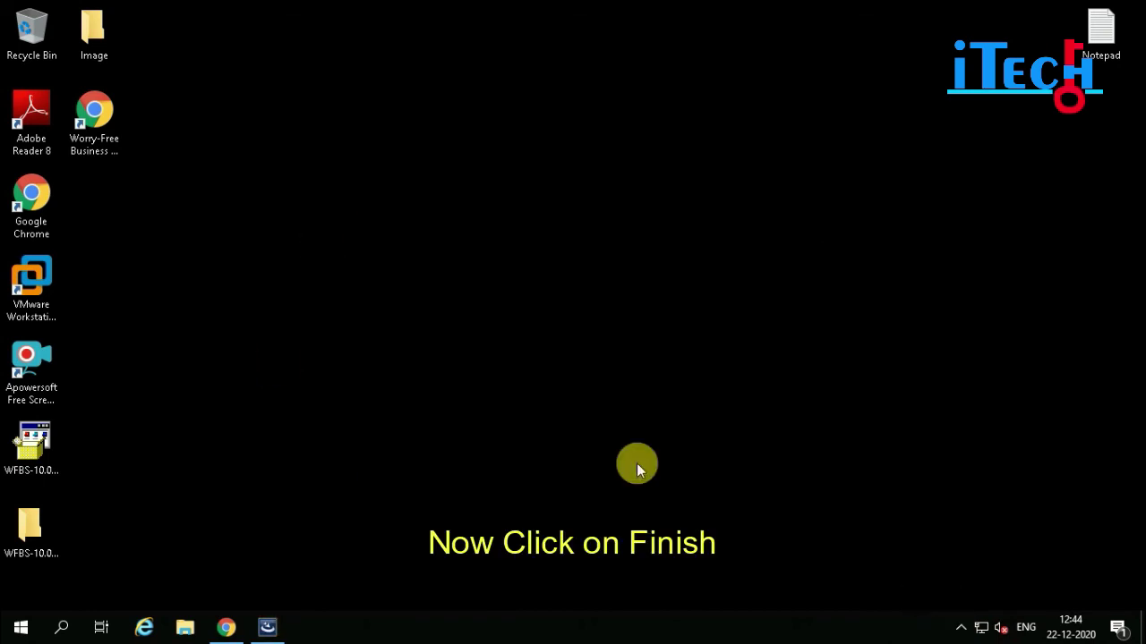
pyautogui.click(95, 135)
pyautogui.rightClick(80, 127)
pyautogui.click(287, 175)
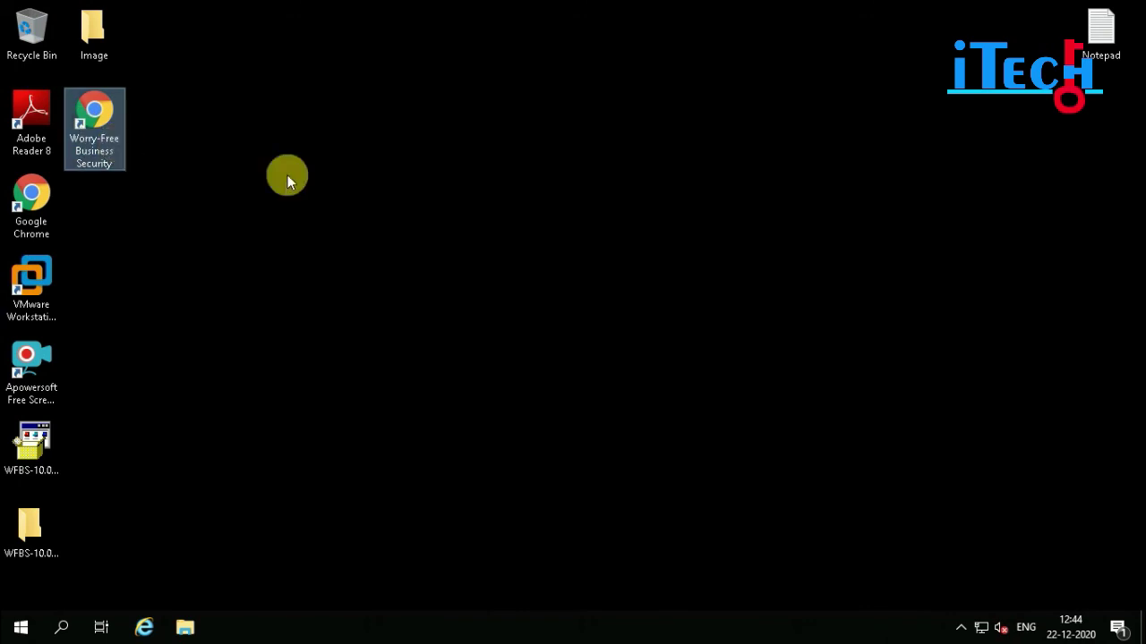
pyautogui.doubleClick(120, 158)
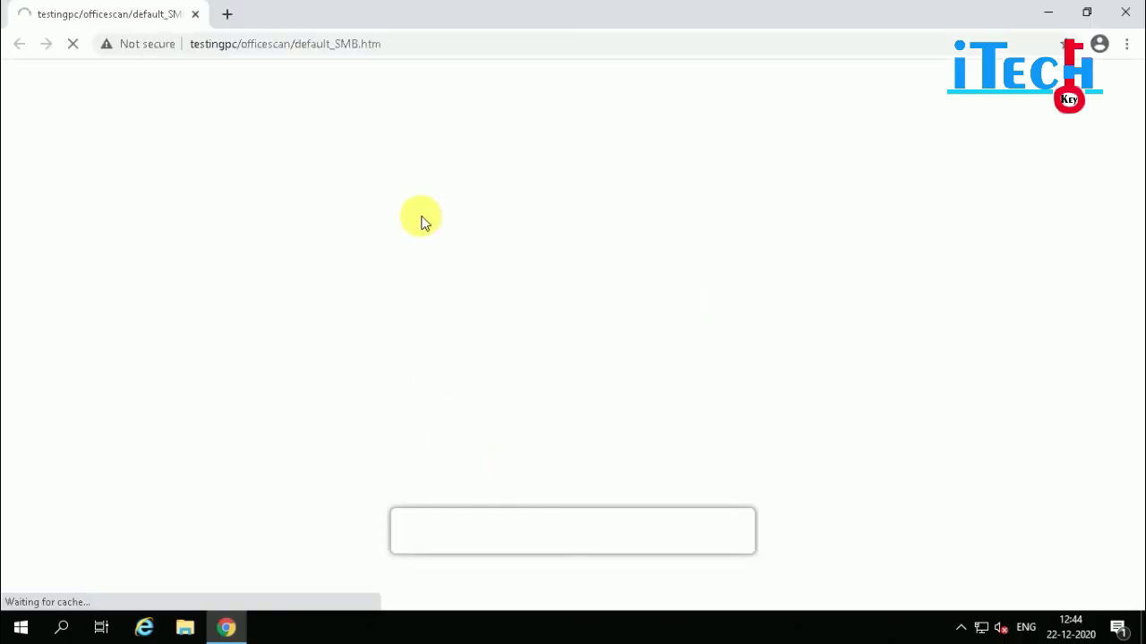
# - Log on with the admin password and close What's New with Do not show again ticked
pyautogui.write('••••')
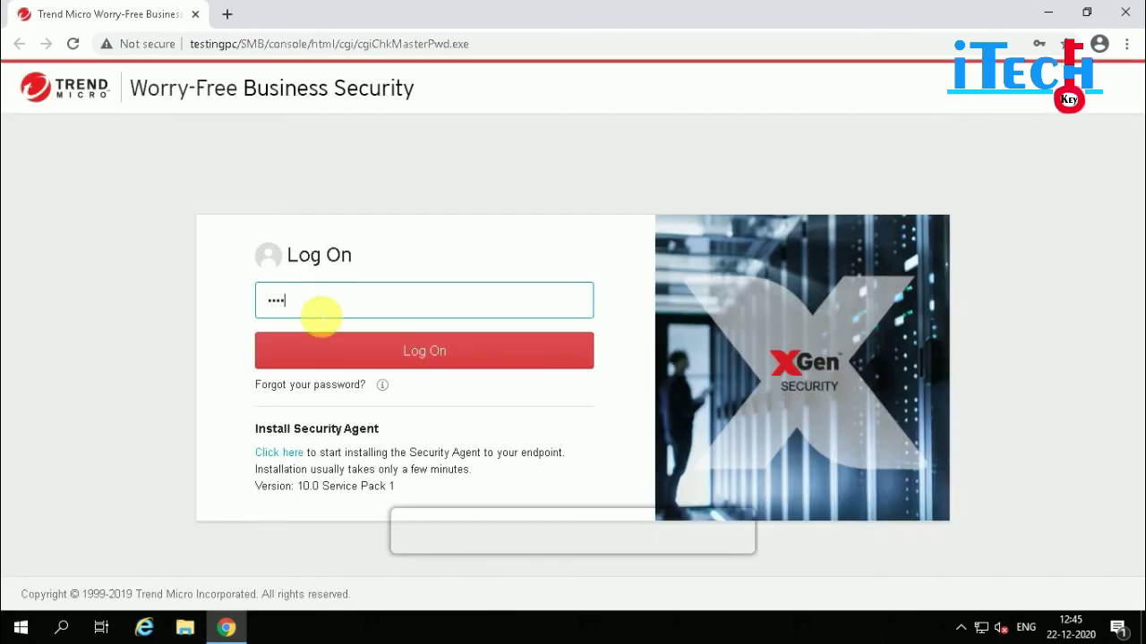
pyautogui.write('••••')
pyautogui.press('Return')
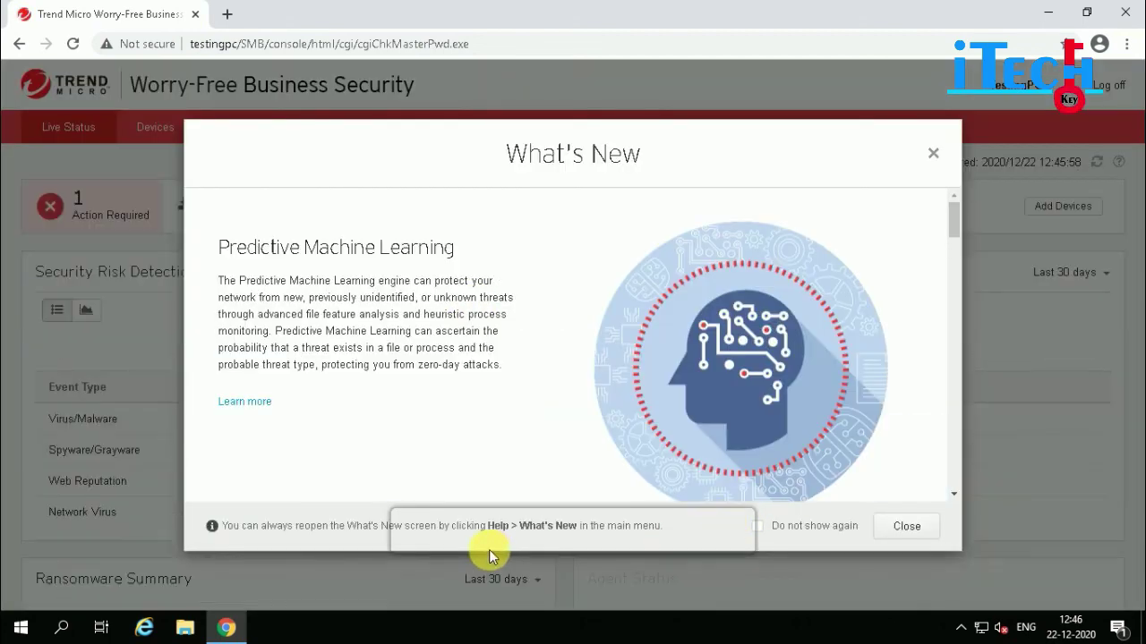
pyautogui.click(758, 528)
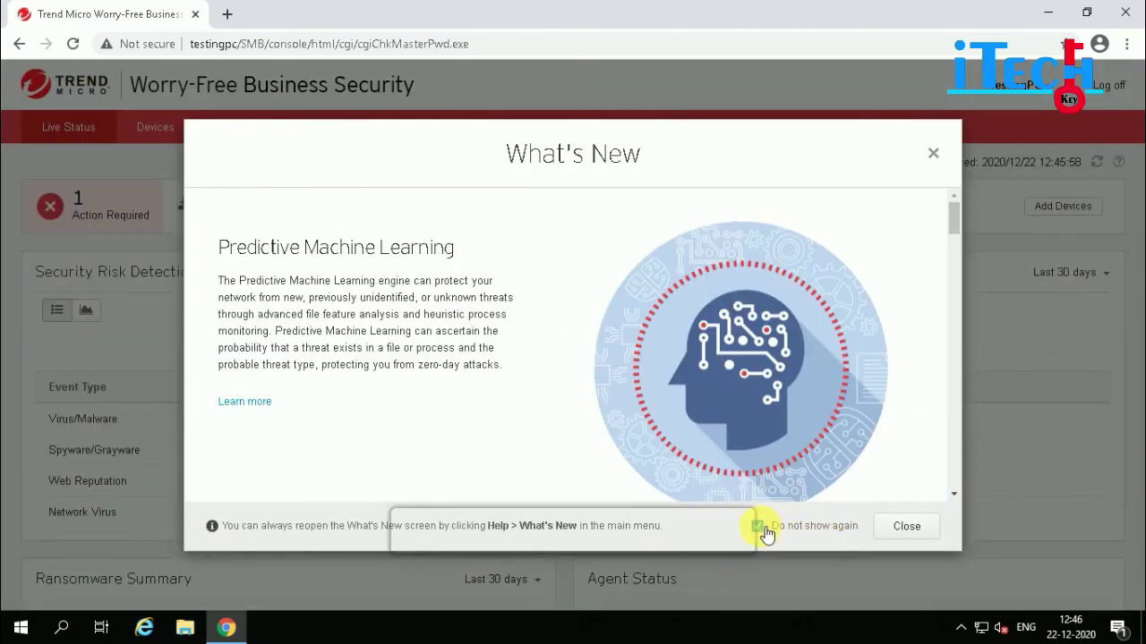
pyautogui.click(922, 530)
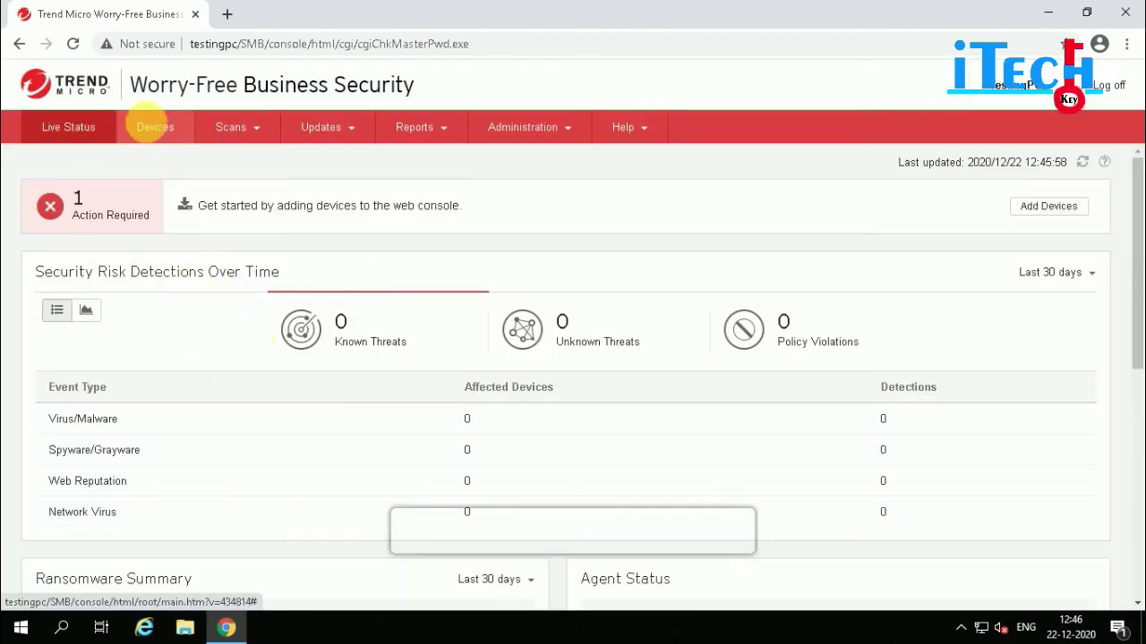
# - Review the Devices page, empty under Desktop (default), then log off the web console
pyautogui.click(155, 127)
pyautogui.moveTo(320, 158)
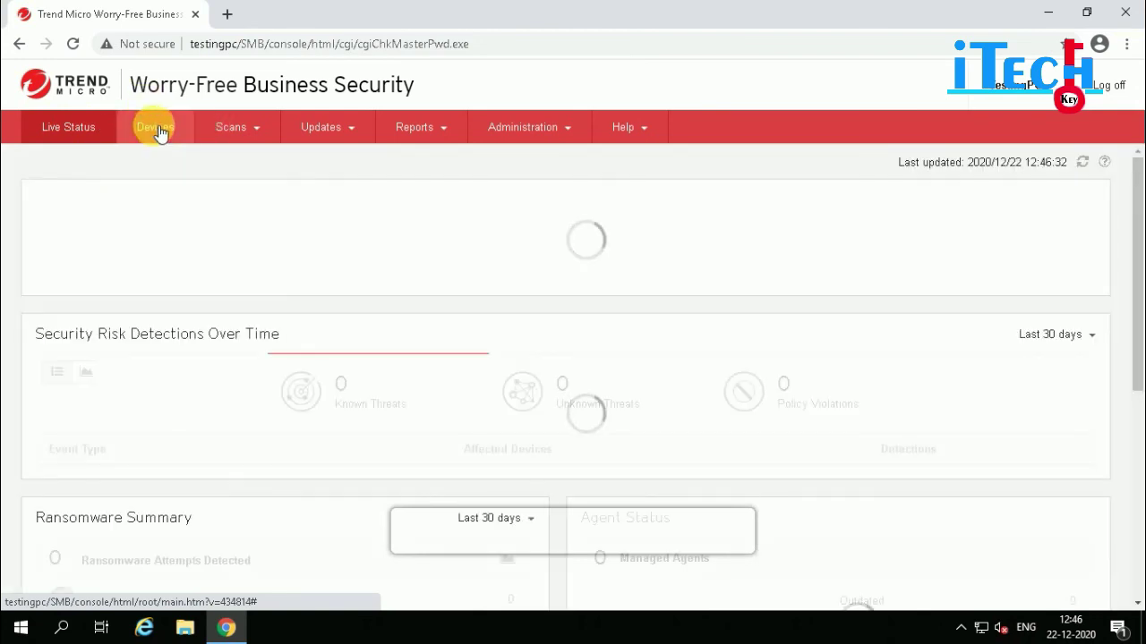
pyautogui.click(155, 127)
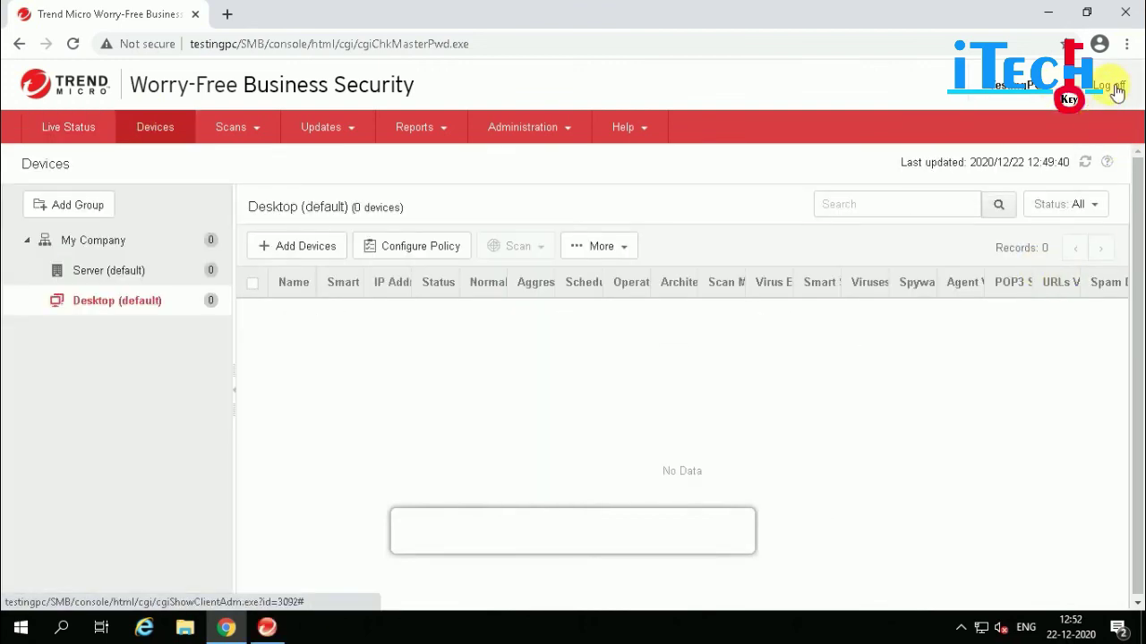
pyautogui.click(1115, 89)
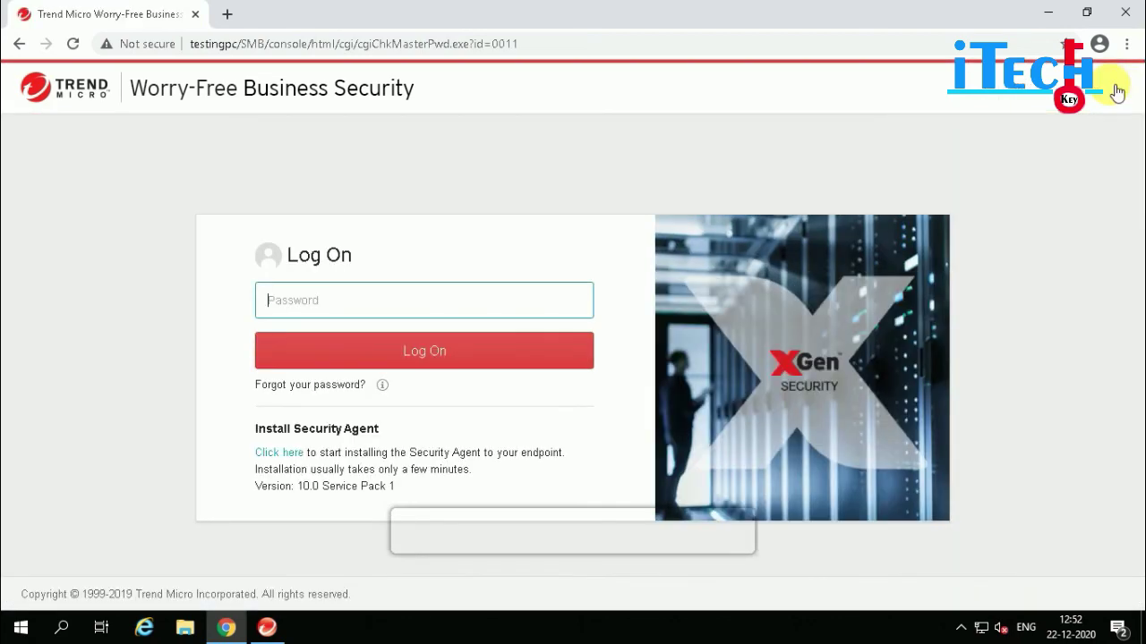